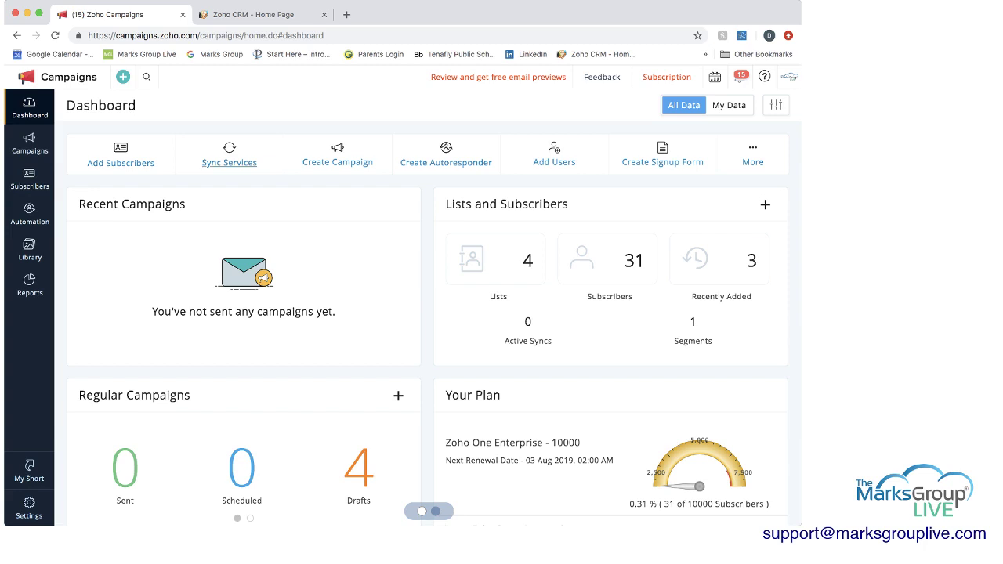
Open the details of the CRM Contacts sync from the Zoho CRM sync service.
mouse_move(30, 180)
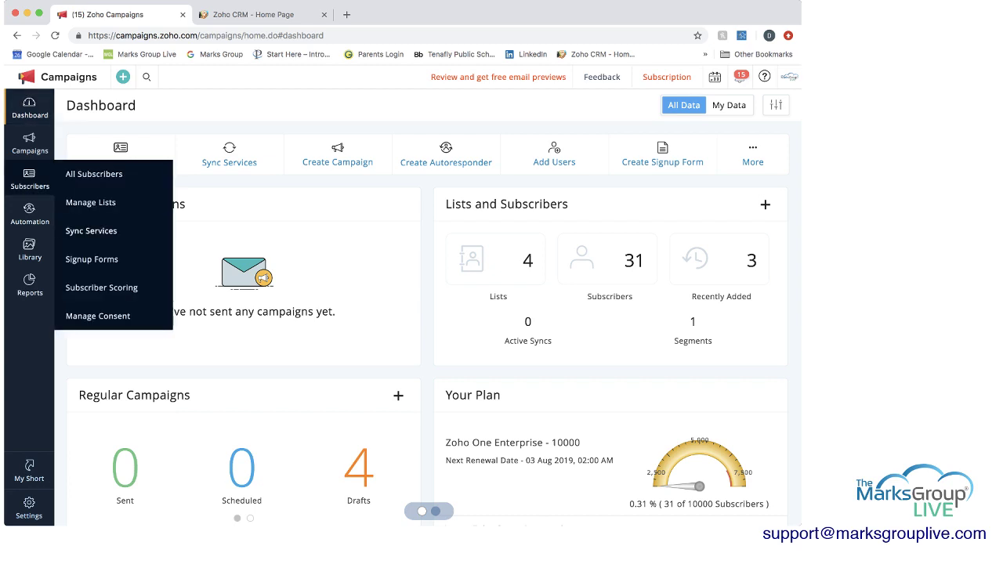
left_click(91, 231)
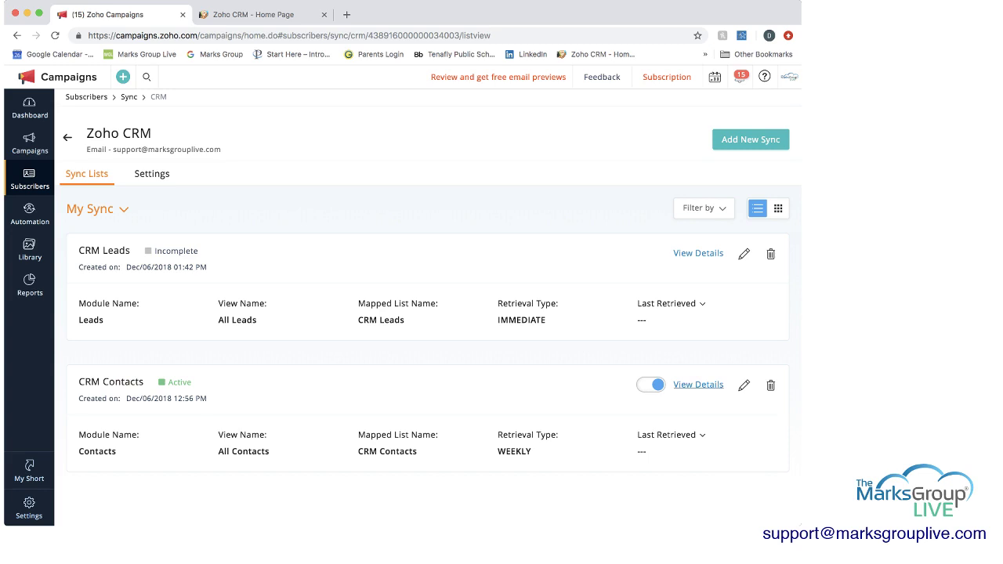
left_click(699, 385)
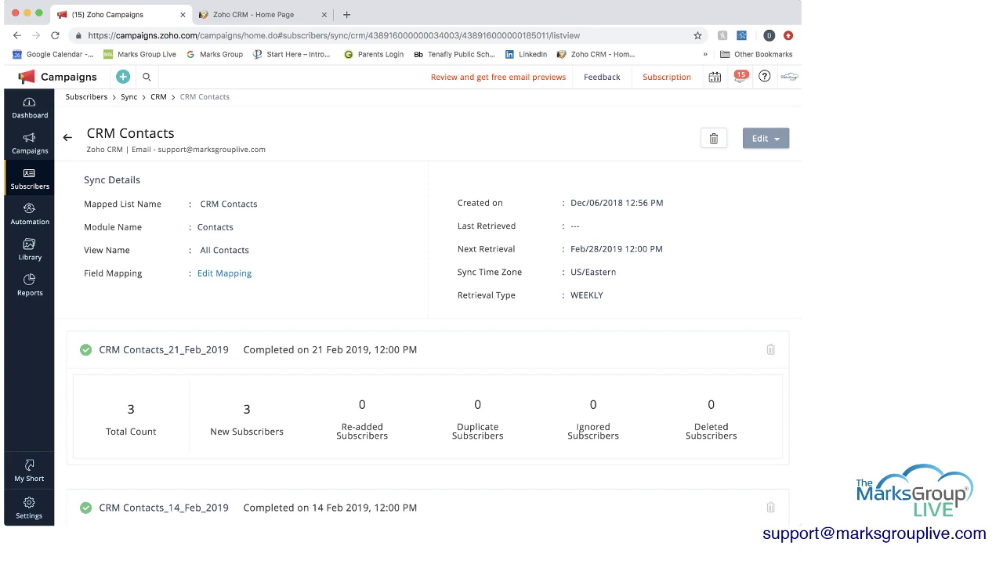
scroll(428, 314, "down", 1)
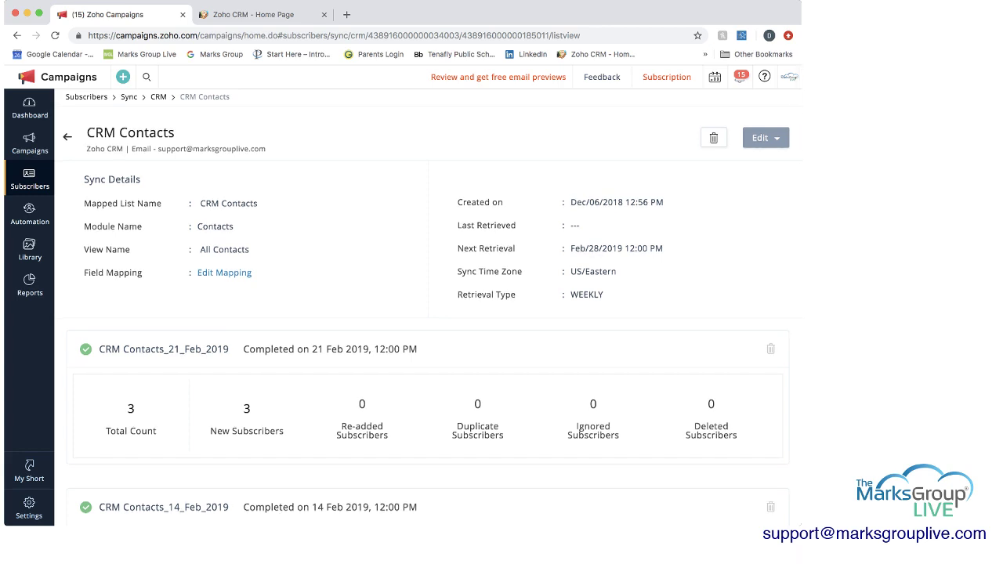
scroll(428, 314, "up", 1)
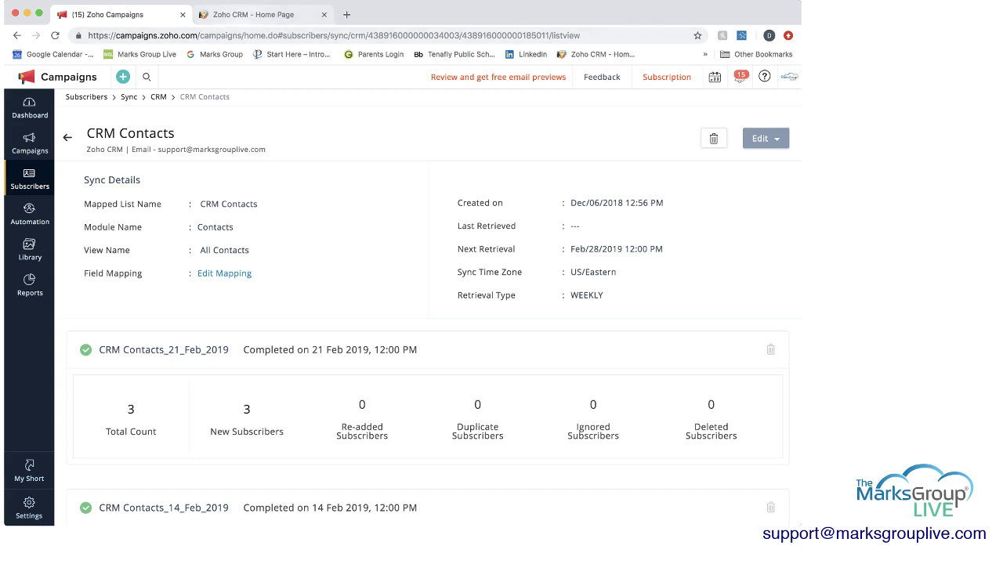
Switch to Zoho CRM and examine the list views available for the Contacts module, comparing them with the sync details in Zoho Campaigns.
key("ctrl+Tab")
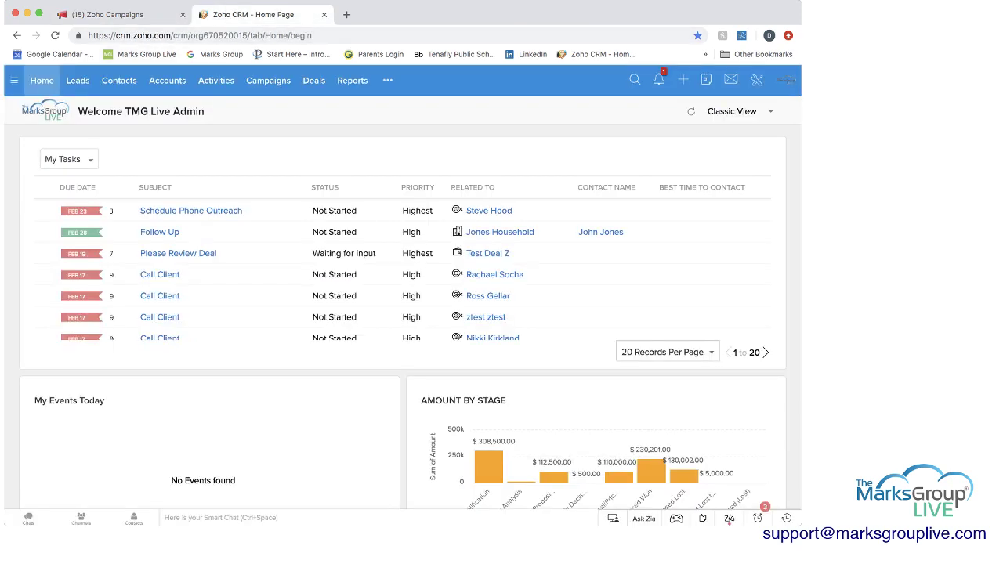
left_click(119, 80)
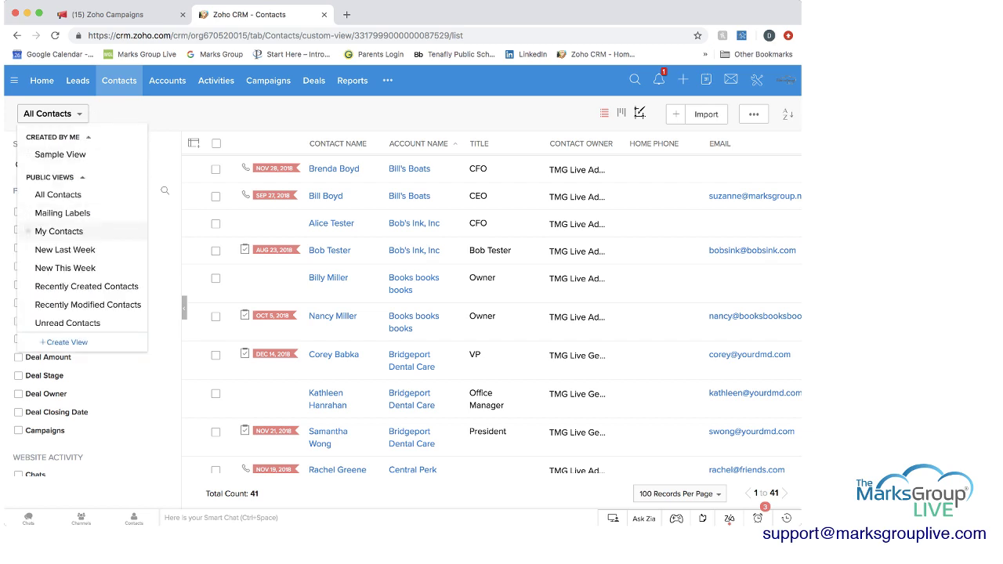
scroll(87, 228, "down", 1)
key("ctrl+shift+Tab")
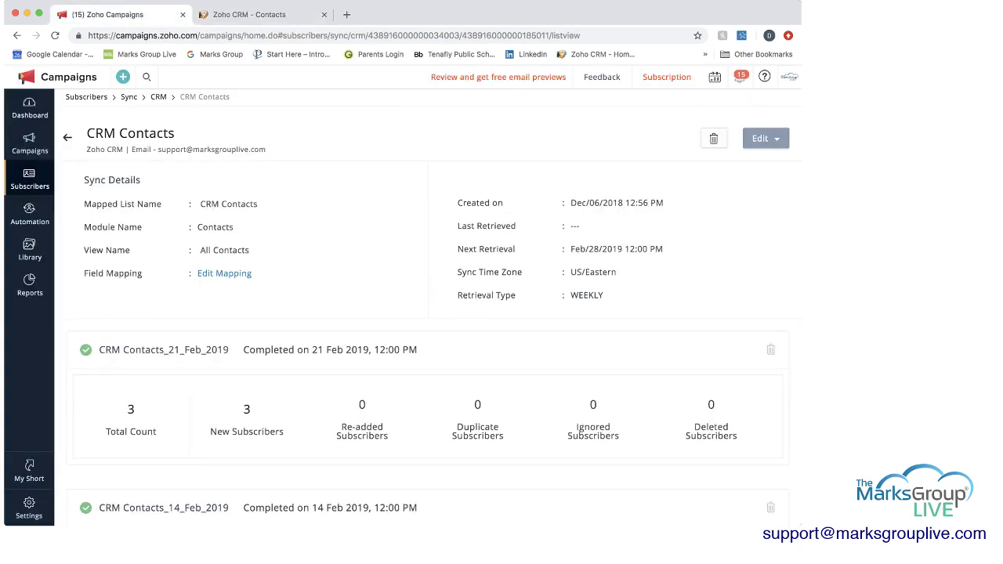
key("ctrl+Tab")
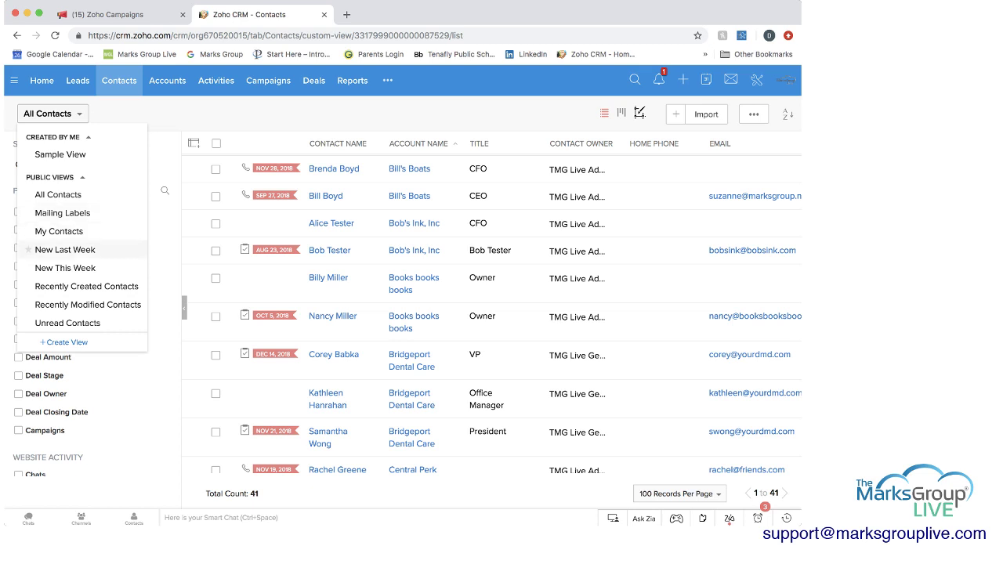
Switch to Zoho Campaigns, review the CRM Contacts sync's field mapping and return to the sync details.
key("ctrl+shift+Tab")
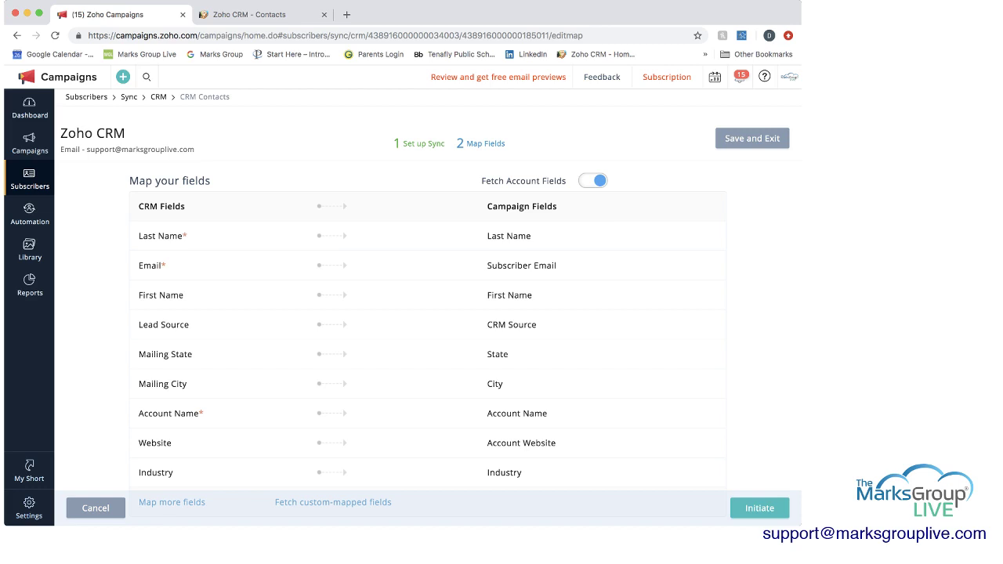
mouse_move(675, 324)
left_click(16, 35)
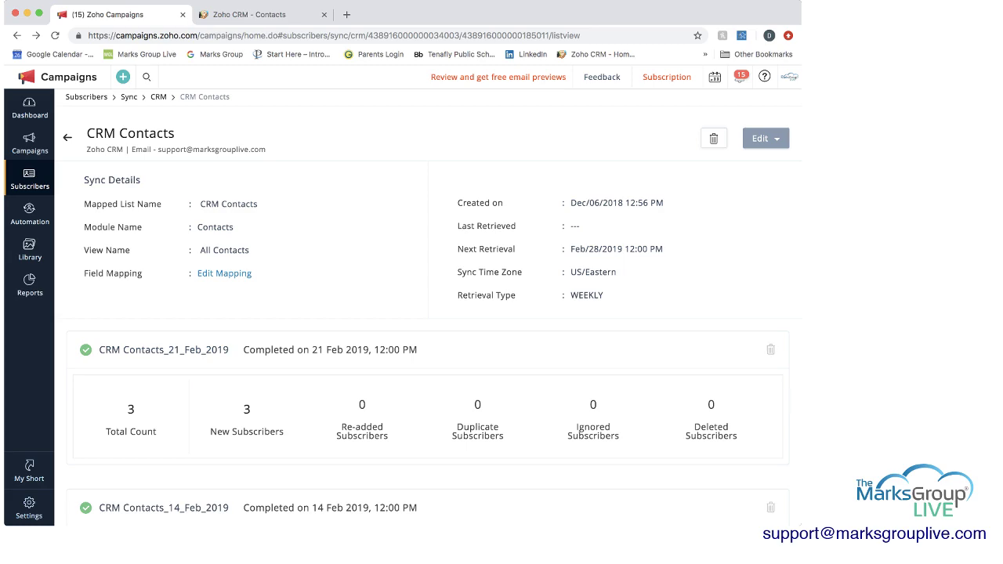
Examine the history of completed CRM Contacts syncs back to the earliest run, including new, duplicate and ignored subscribers.
scroll(431, 313, "down", 15)
scroll(431, 314, "down", 10)
scroll(431, 314, "down", 1)
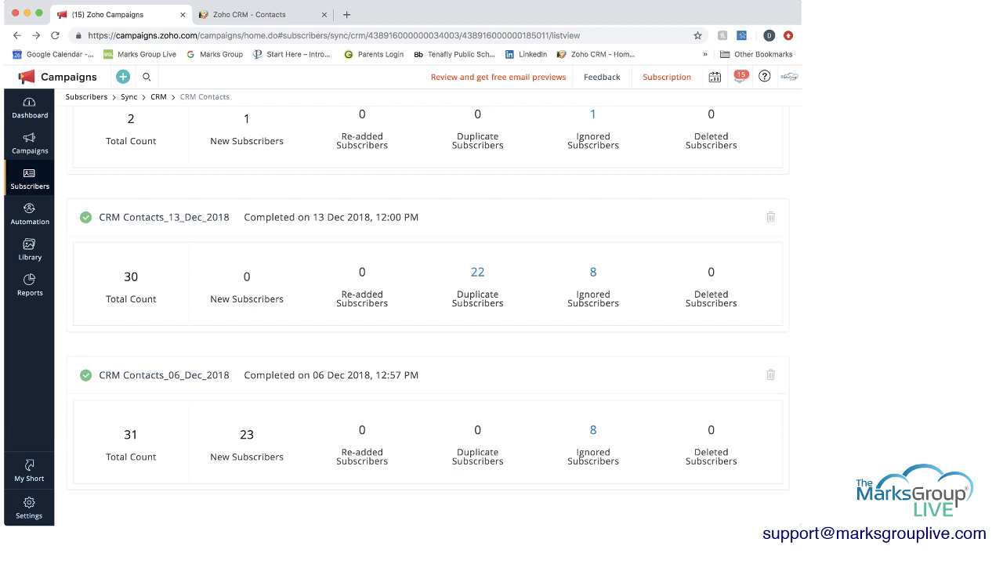
scroll(431, 314, "up", 1)
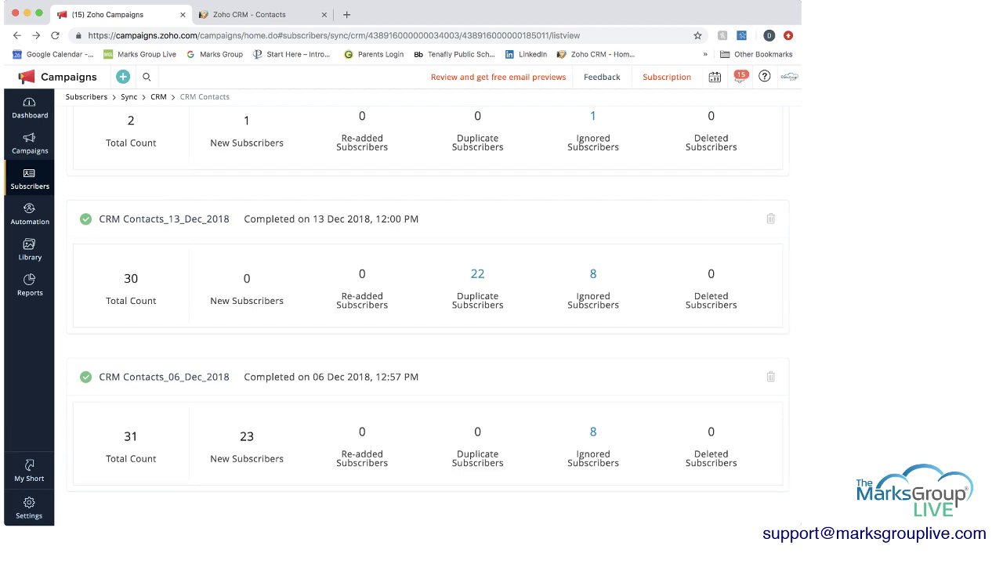
scroll(431, 313, "down", 1)
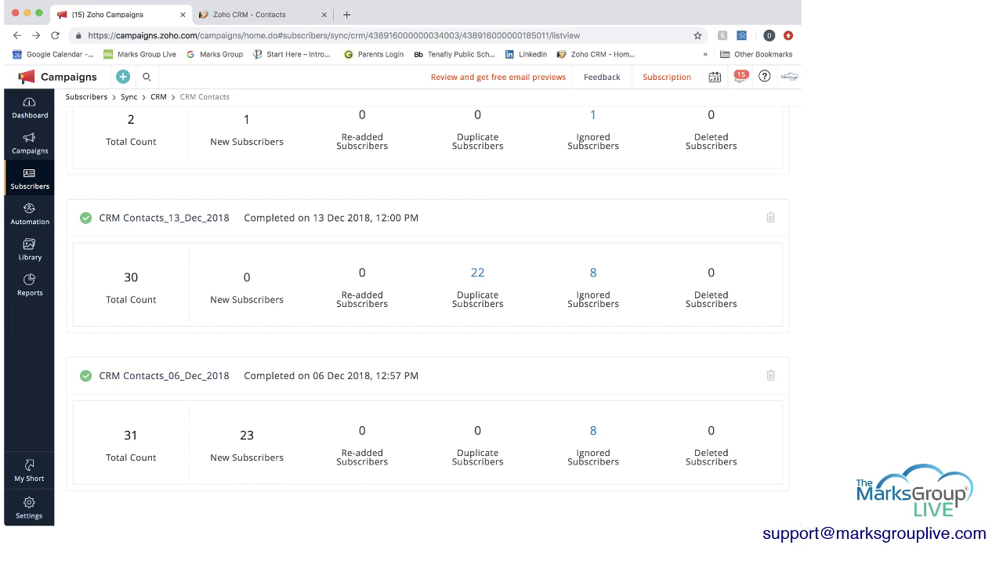
scroll(431, 313, "up", 2)
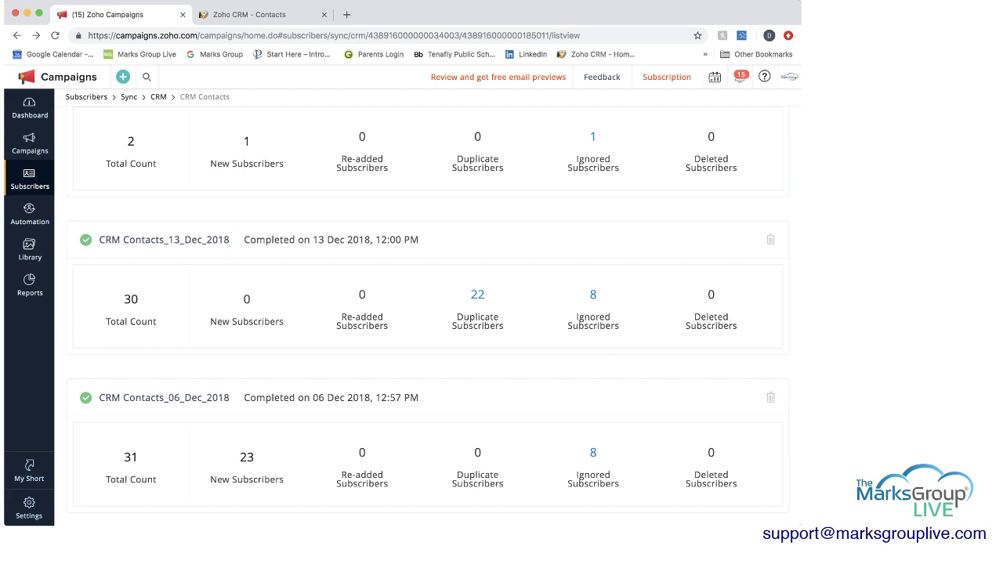
scroll(427, 314, "up", 3)
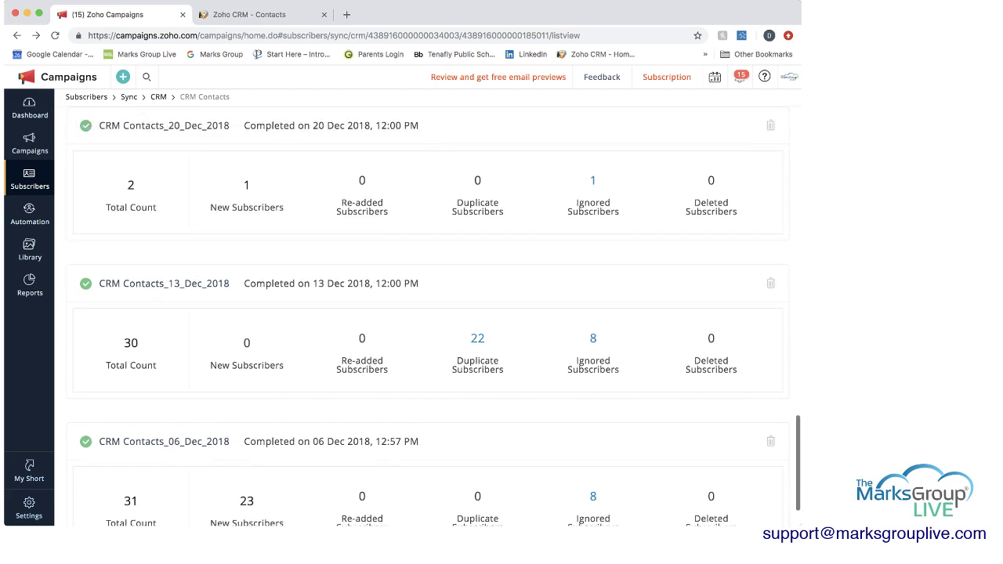
scroll(427, 313, "up", 1)
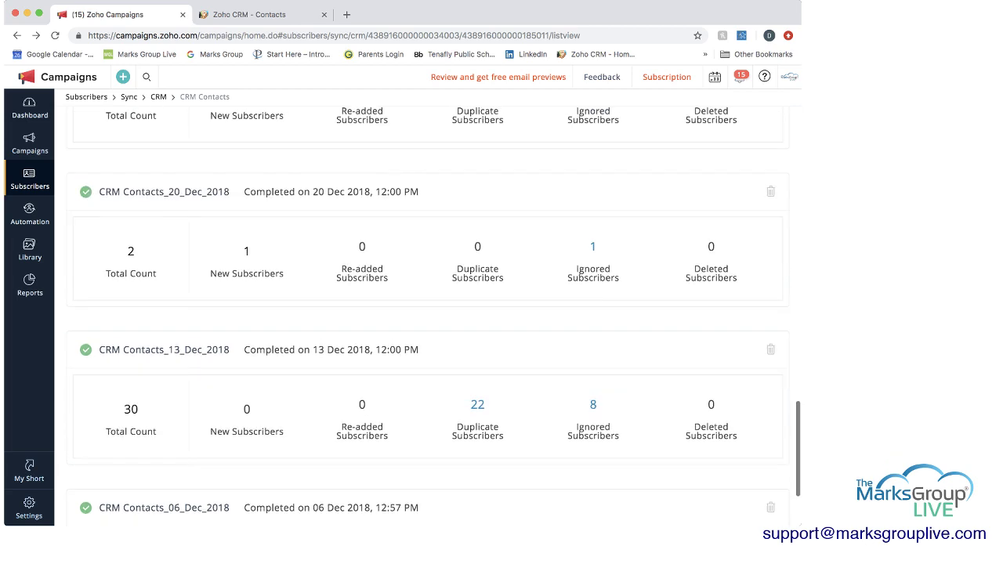
scroll(428, 313, "up", 10)
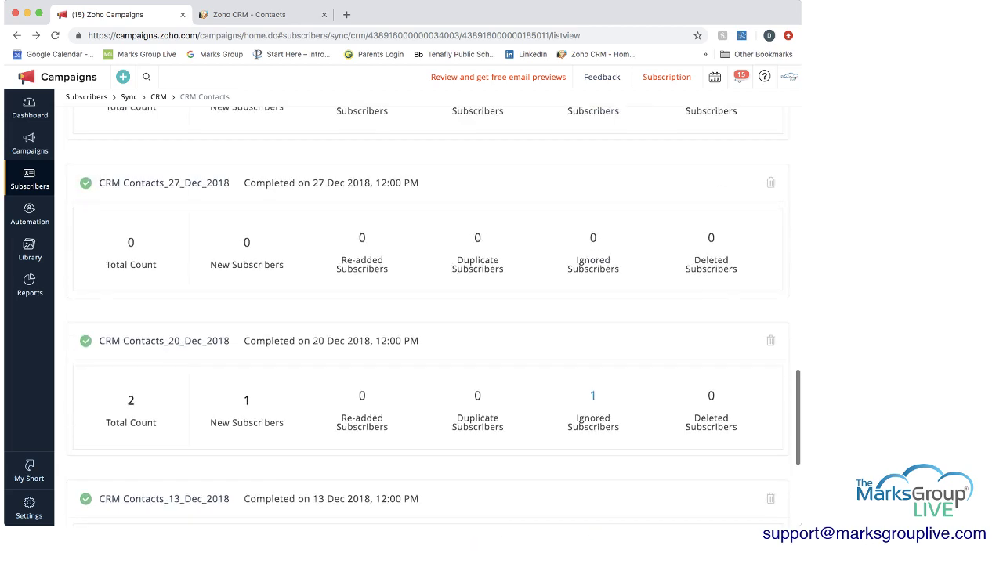
scroll(427, 313, "up", 9)
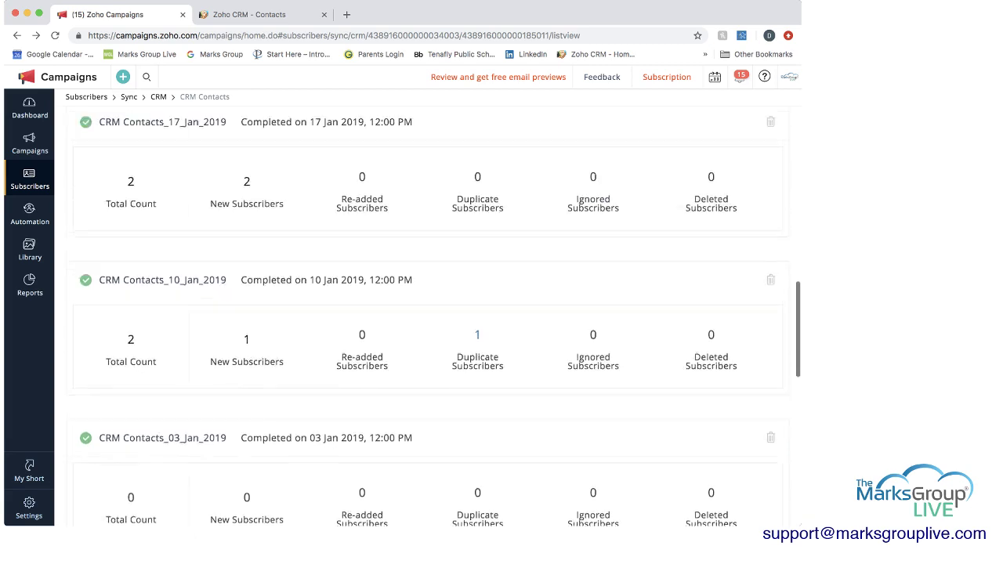
scroll(427, 314, "up", 7)
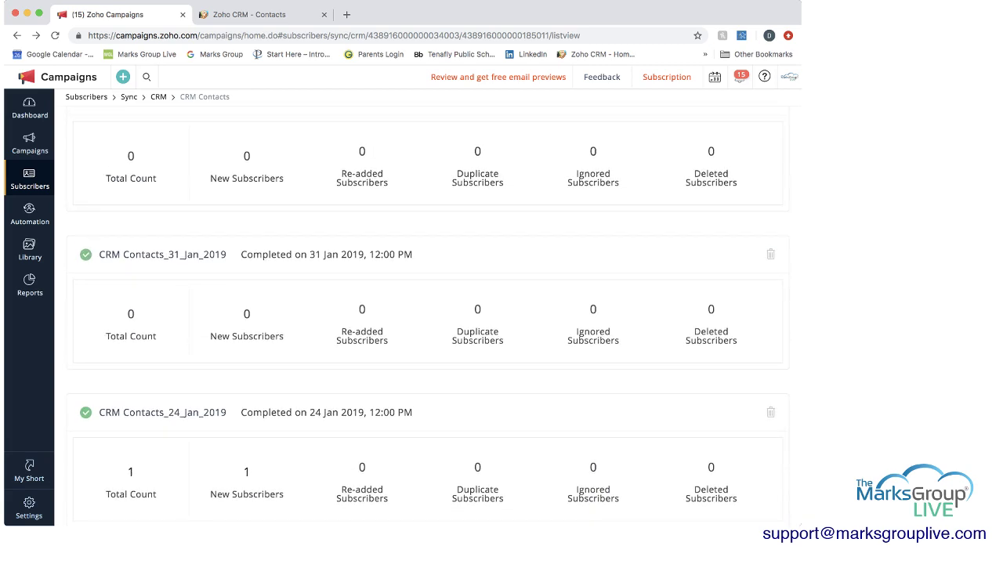
scroll(427, 314, "up", 9)
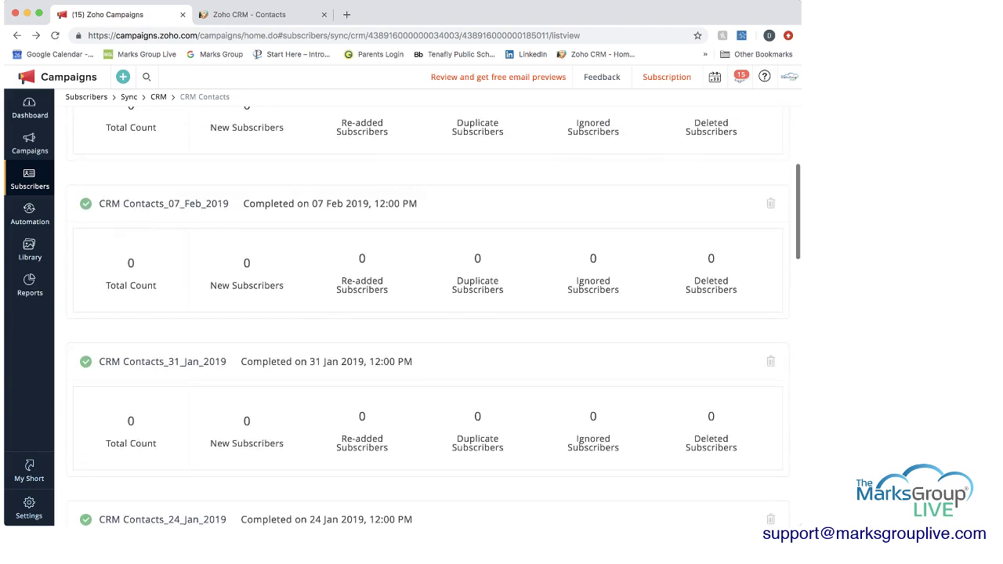
scroll(427, 314, "up", 6)
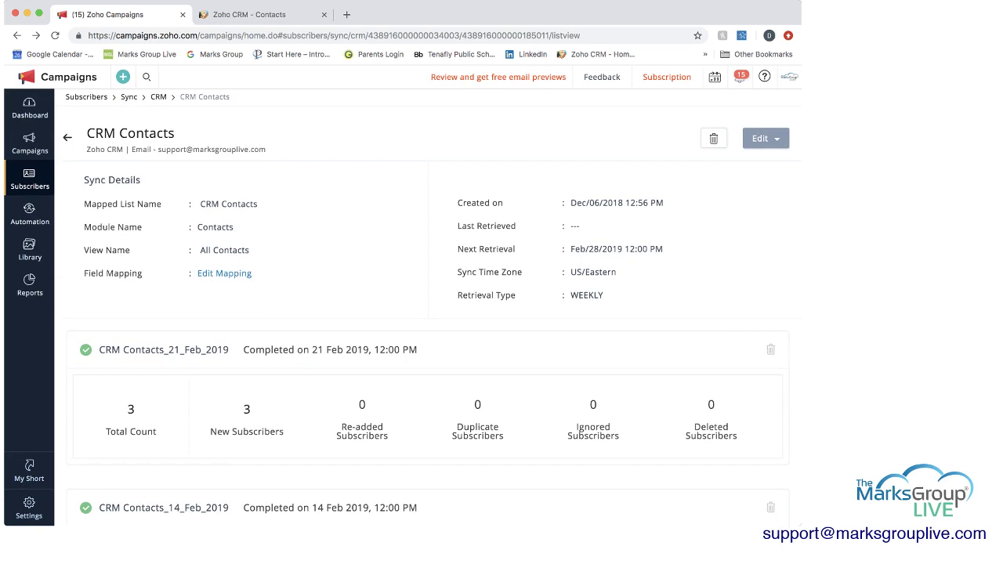
scroll(427, 314, "down", 1)
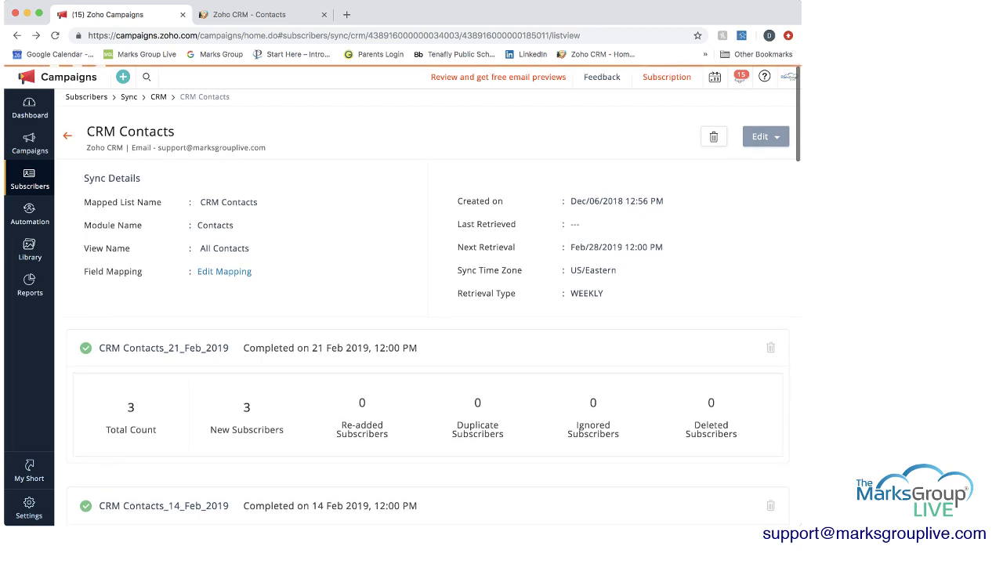
Add a new immediate Zoho CRM sync for the Contacts module.
left_click(67, 136)
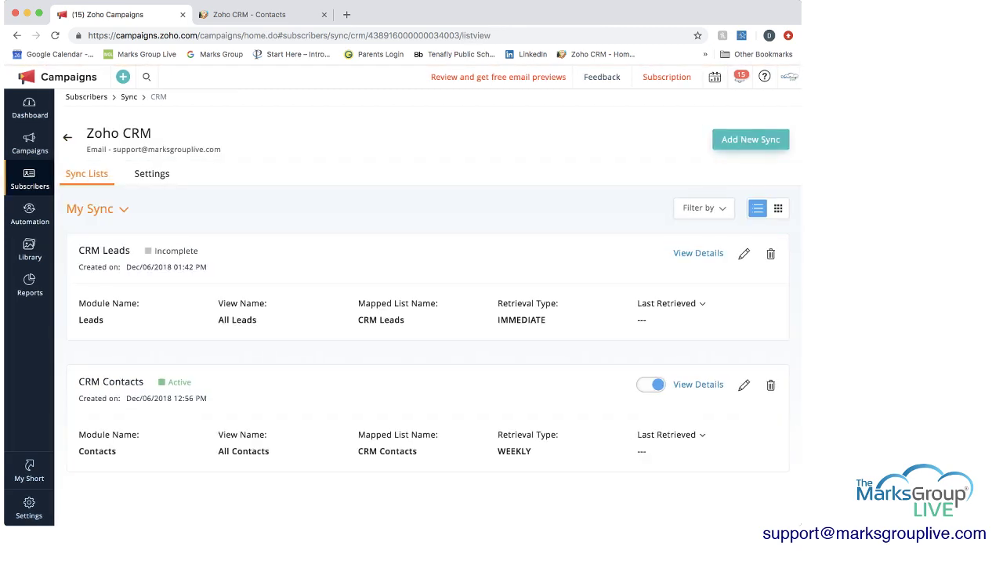
left_click(751, 139)
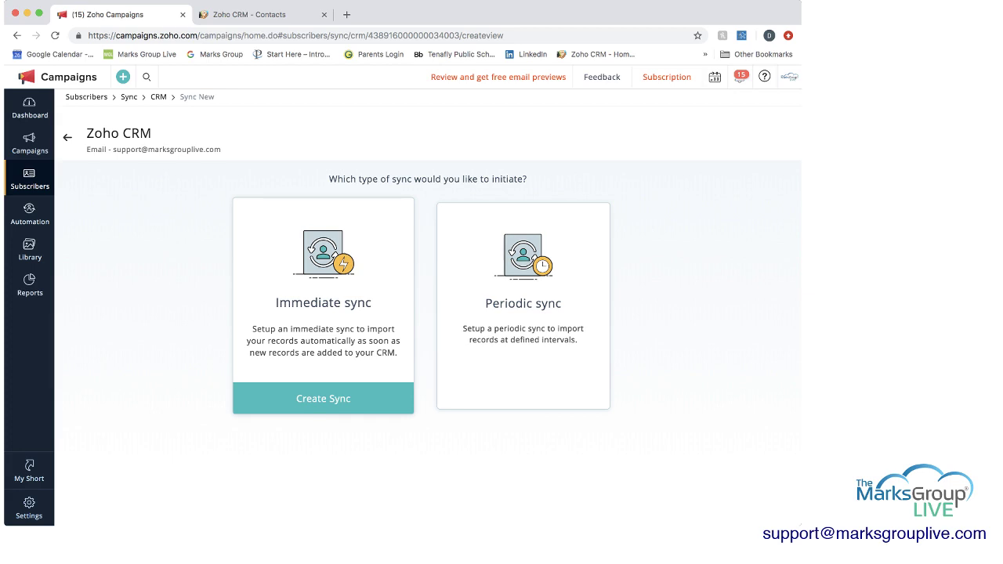
mouse_move(524, 314)
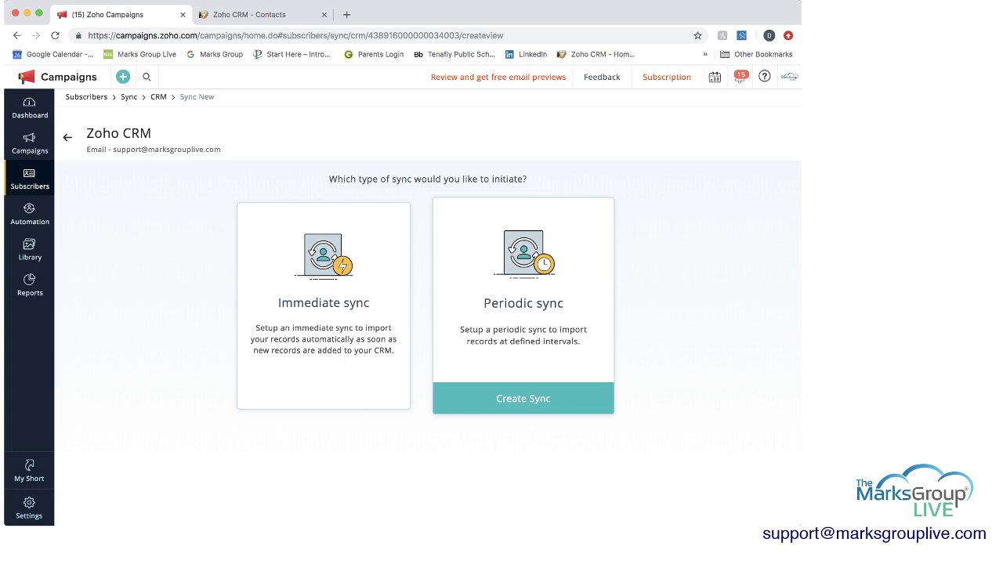
mouse_move(323, 329)
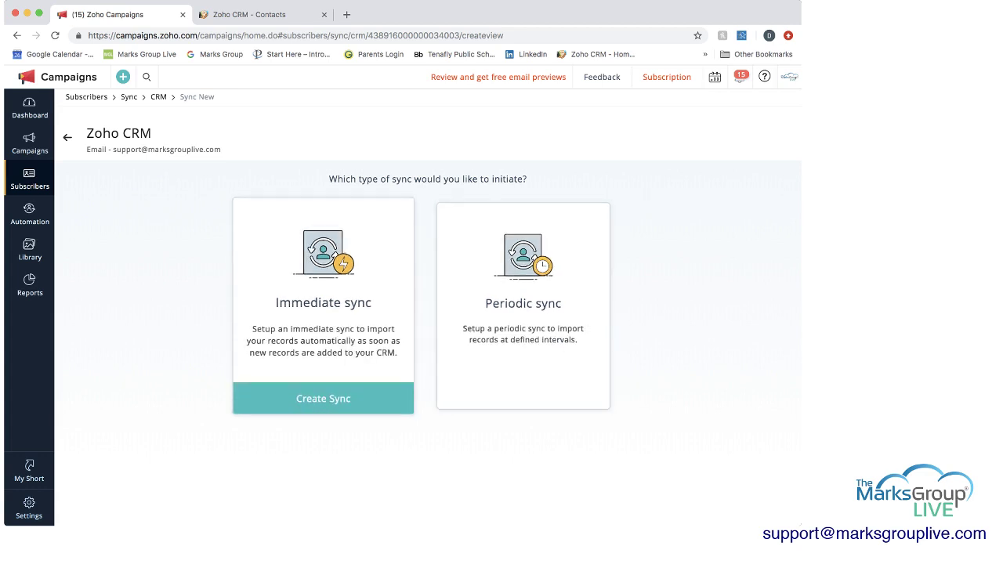
left_click(323, 398)
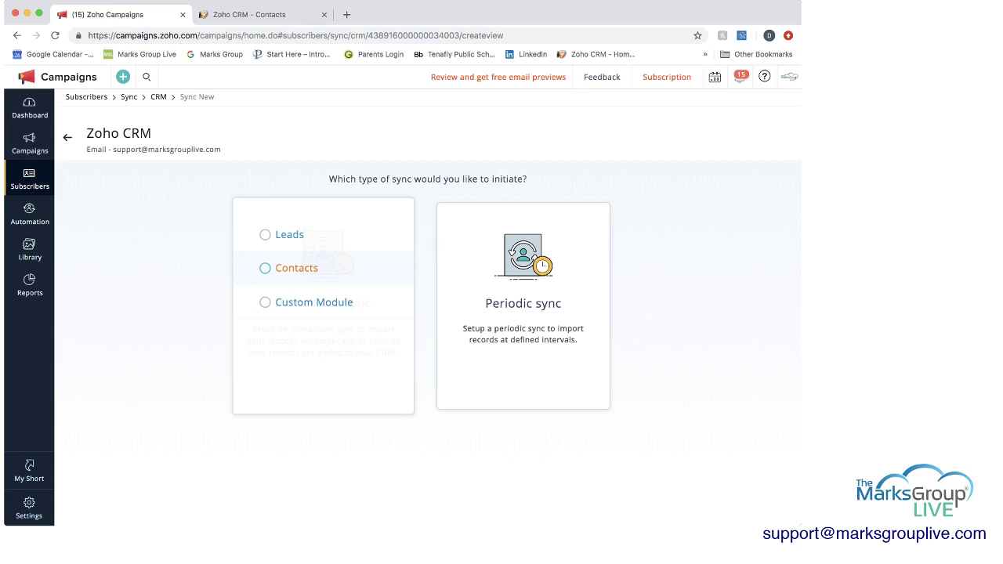
left_click(296, 268)
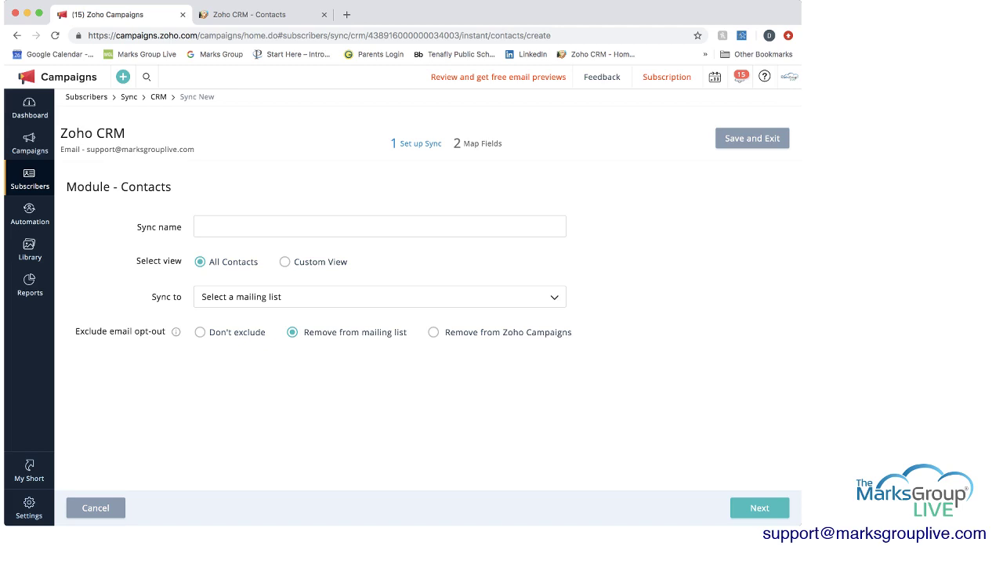
Name the sync CRM Sample and set it to use a custom view.
left_click(379, 227)
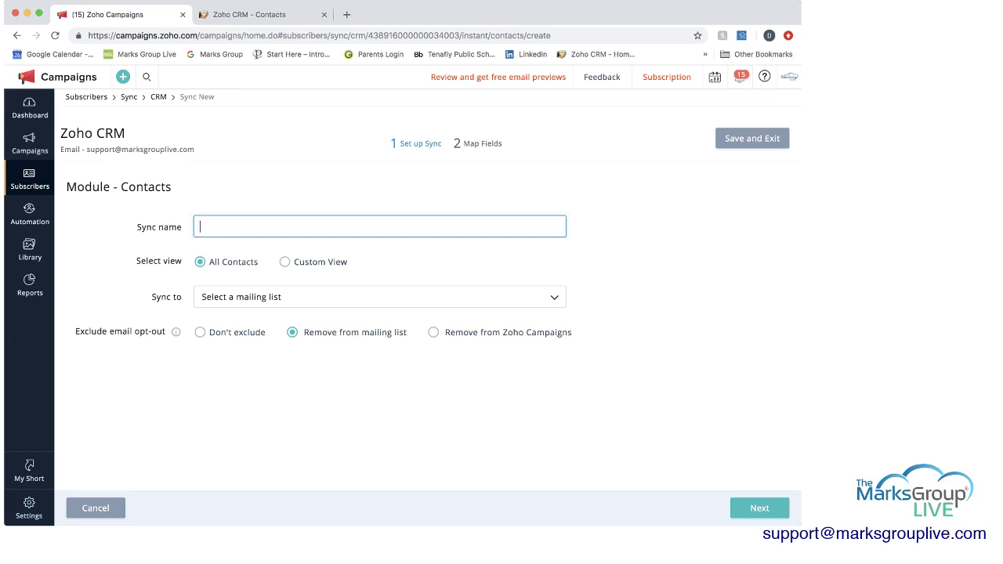
type("Z")
type("CRM Sa")
type("mpl")
type("e")
left_click(284, 262)
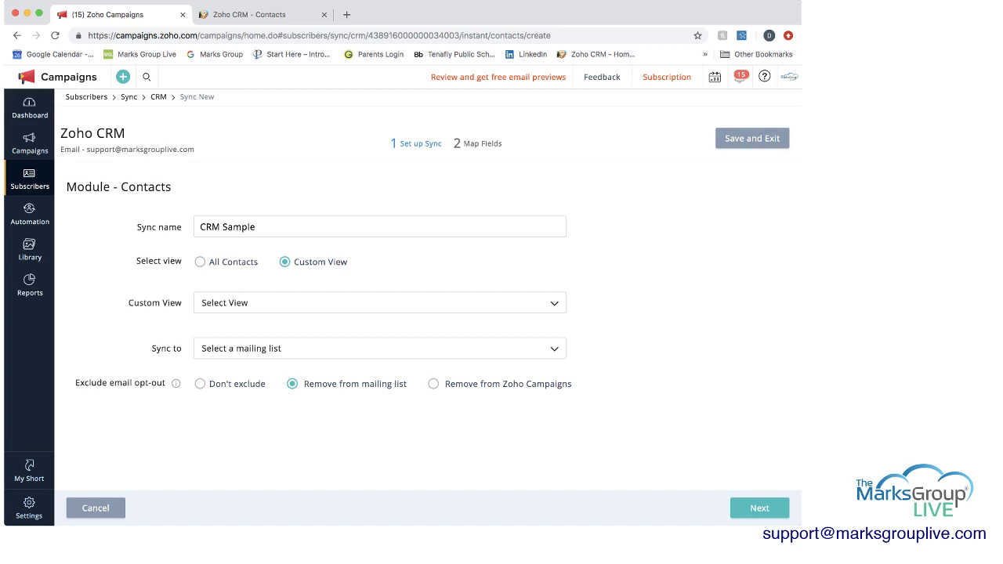
Look through the custom views offered for the sync and switch to Zoho CRM to compare them with the Contacts views.
left_click(379, 303)
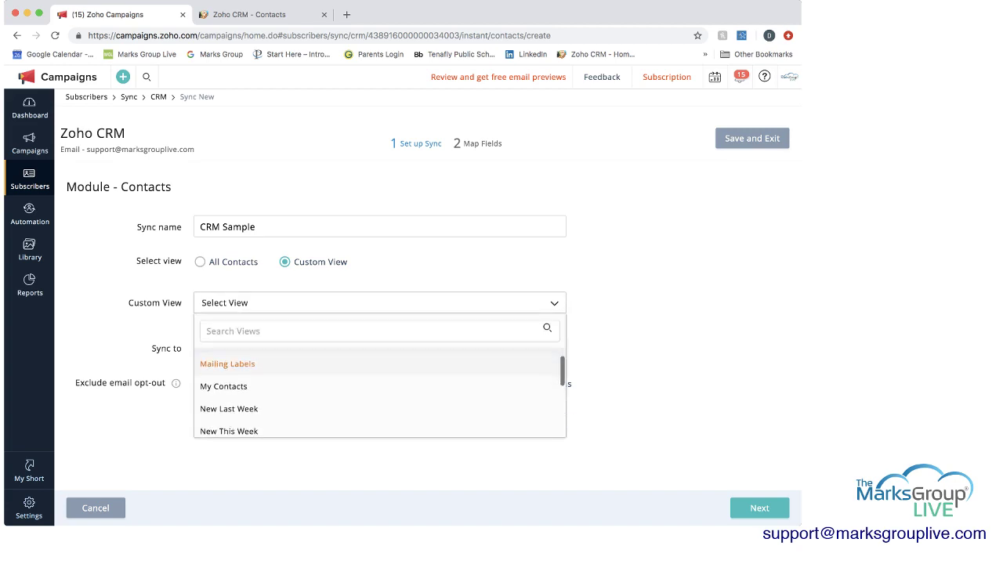
scroll(314, 380, "down", 5)
scroll(314, 380, "up", 5)
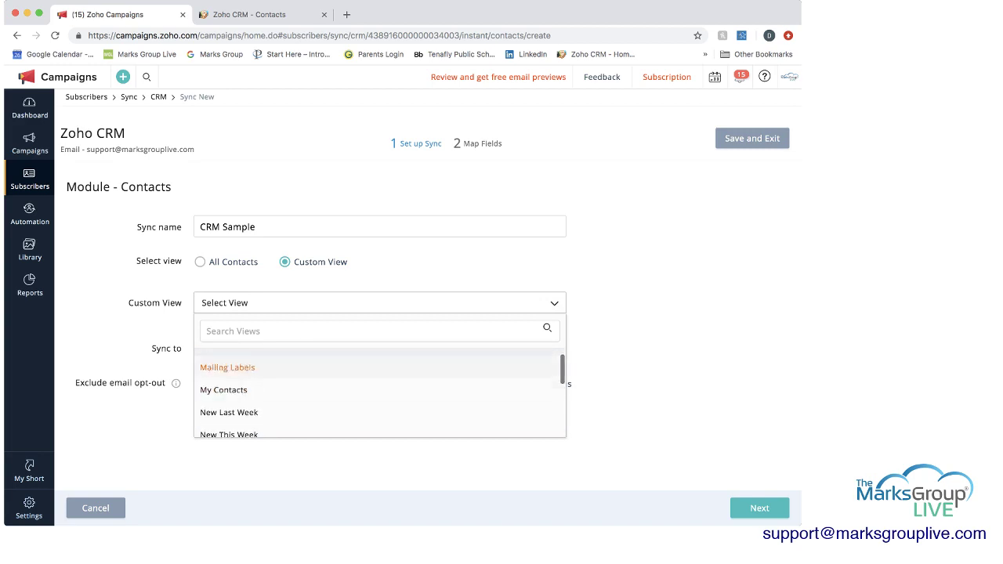
key("Escape")
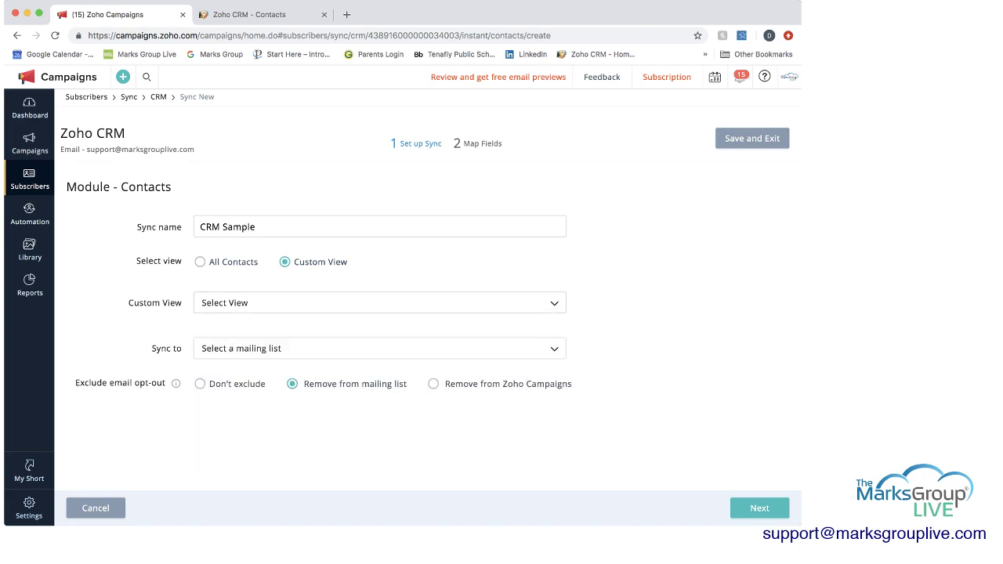
key("ctrl+Tab")
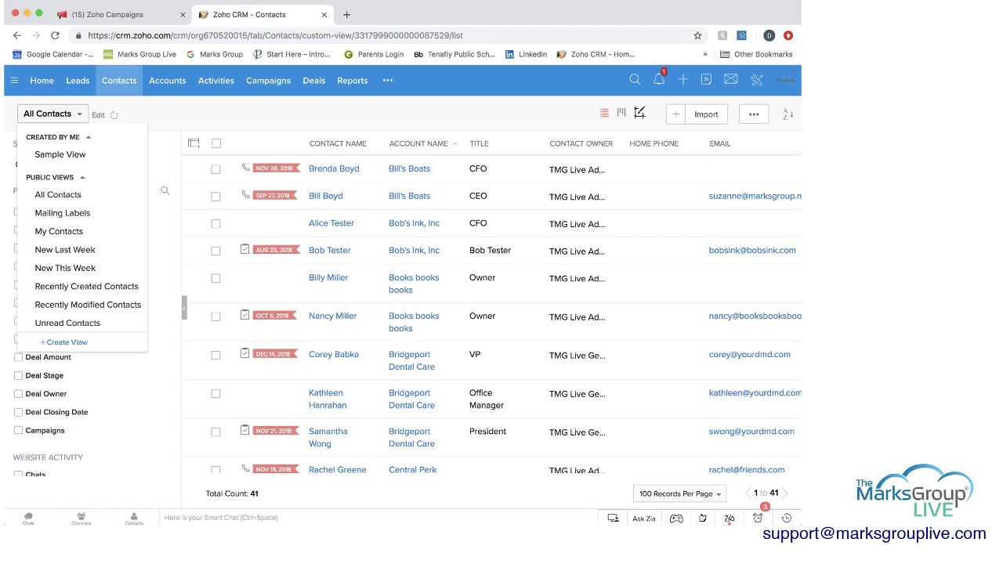
Display the contacts in the self-created Sample View in Zoho CRM.
key("Escape")
left_click(53, 114)
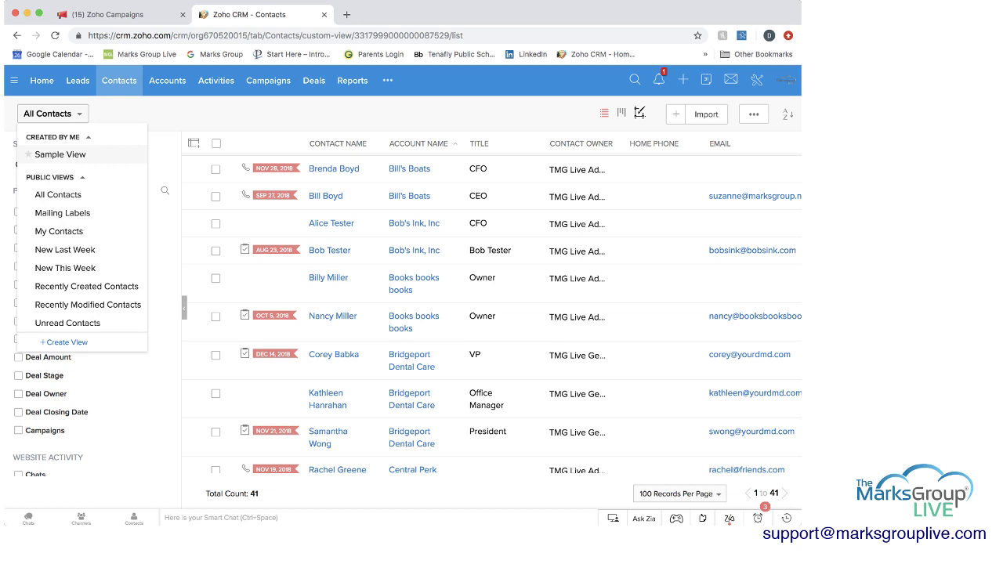
left_click(60, 154)
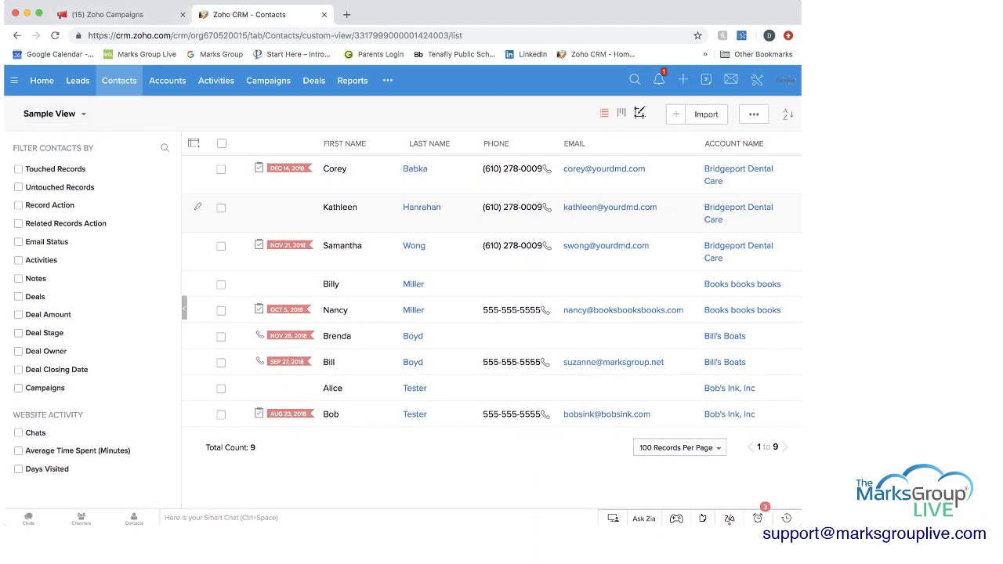
Switch back to Zoho Campaigns and choose Sample View as the custom view for the sync.
left_click(107, 14)
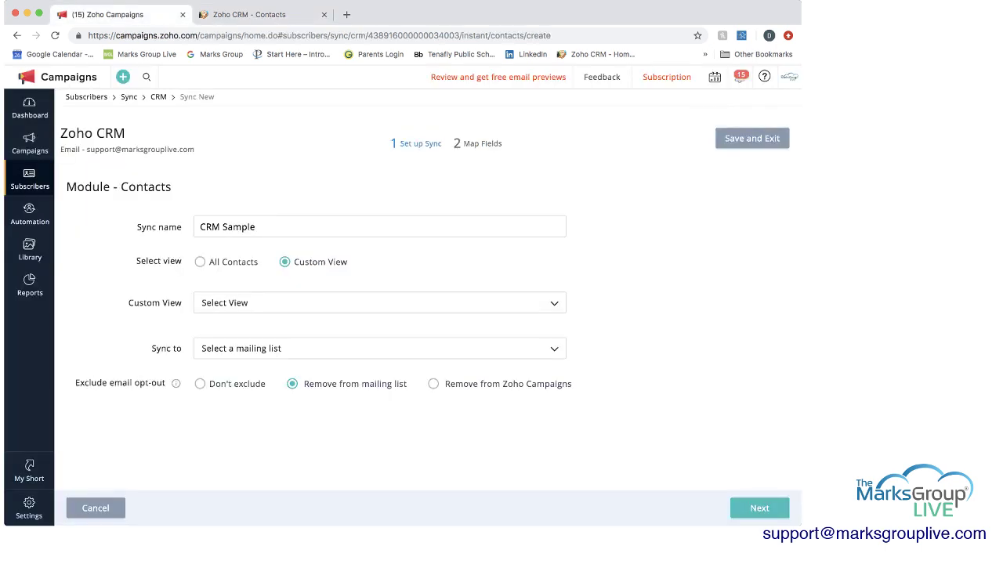
left_click(377, 303)
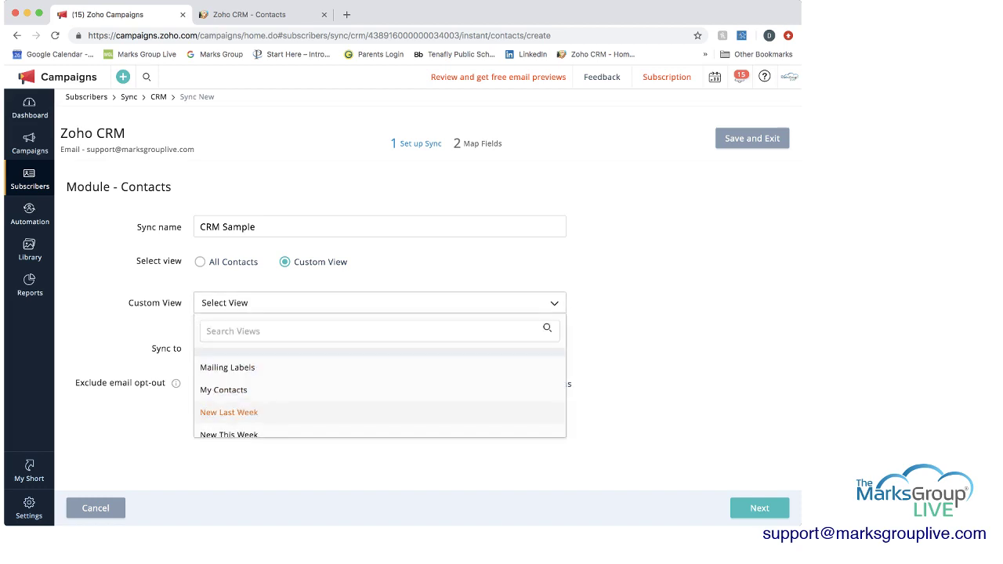
scroll(314, 403, "down", 5)
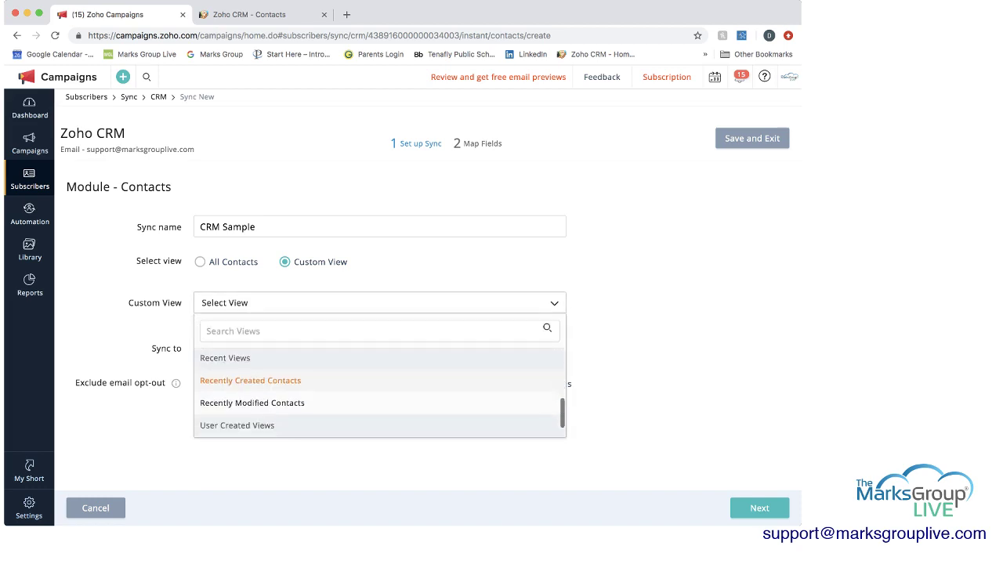
left_click(225, 426)
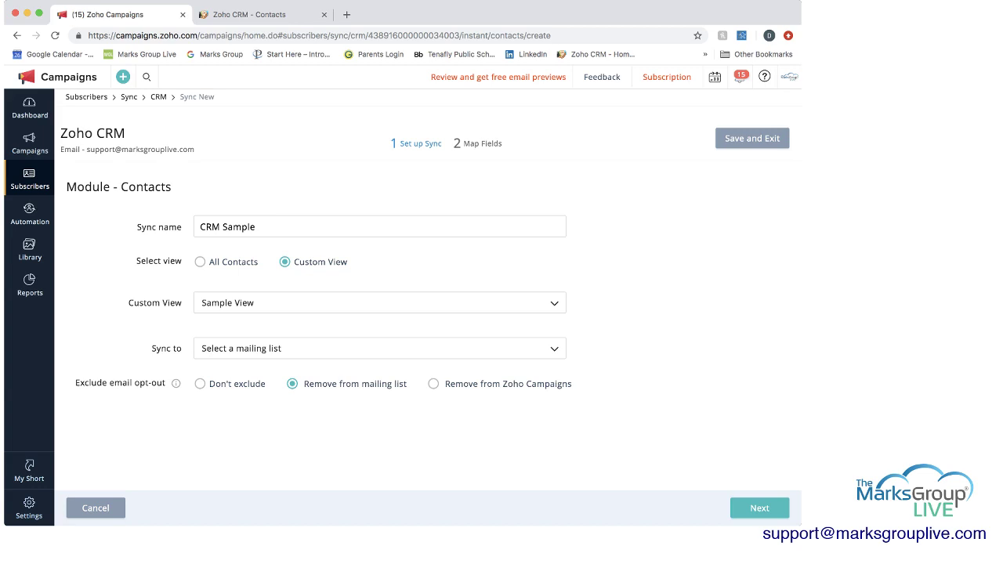
Start a new mailing list as the sync target, declare no EU subscribers, and name it Sample Mailing List.
left_click(379, 348)
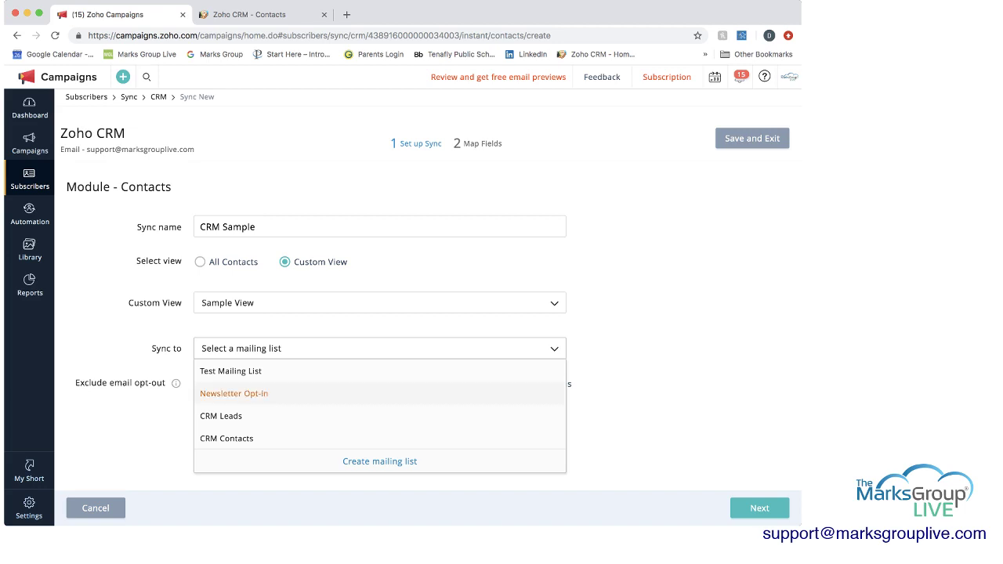
scroll(235, 393, "down", 1)
left_click(379, 461)
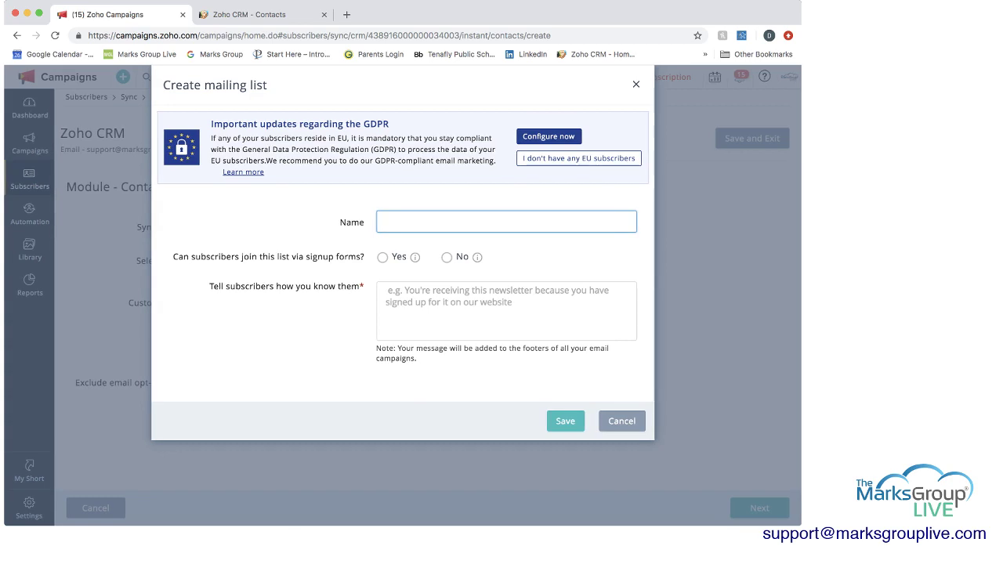
left_click(579, 158)
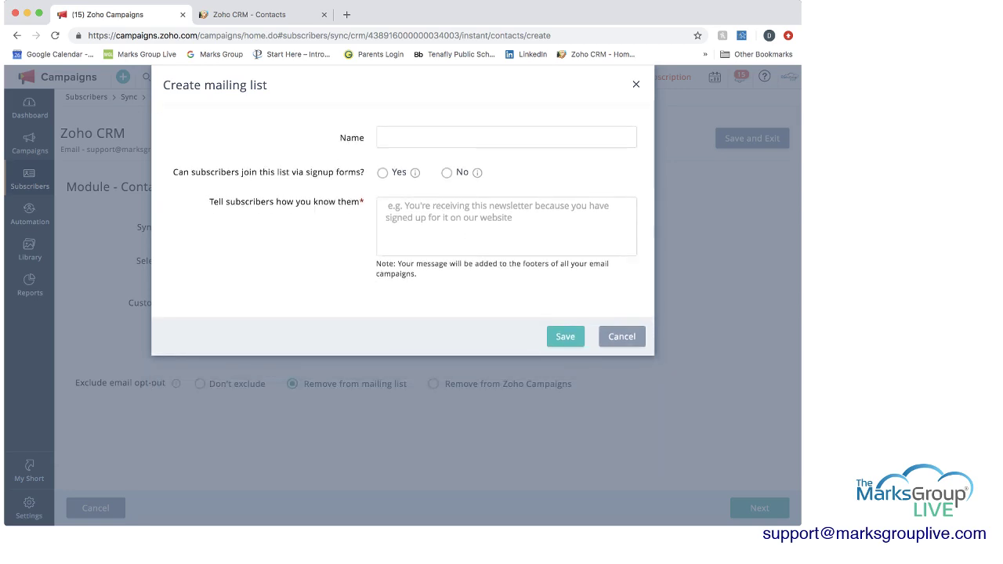
left_click(507, 138)
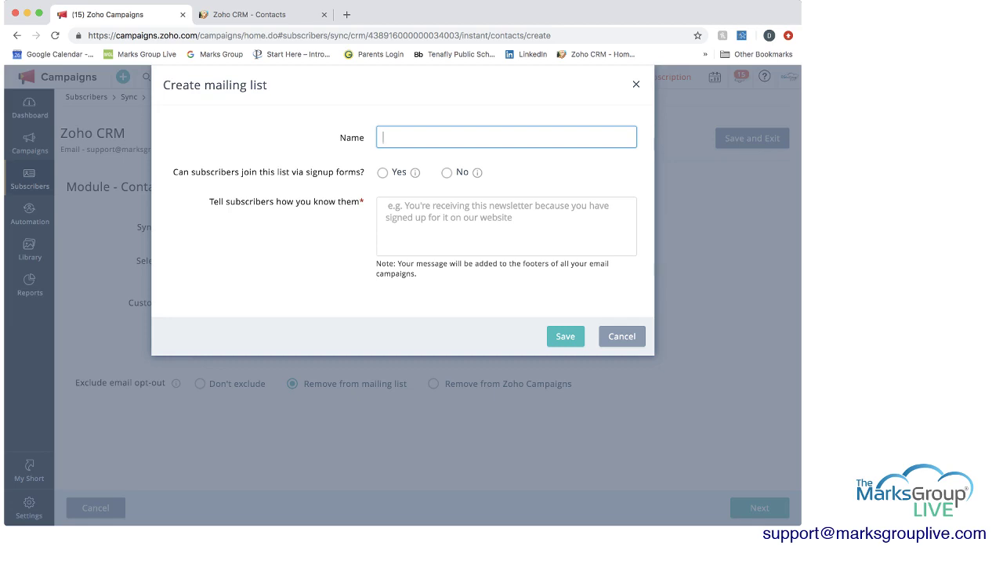
type("Sample Mailing List")
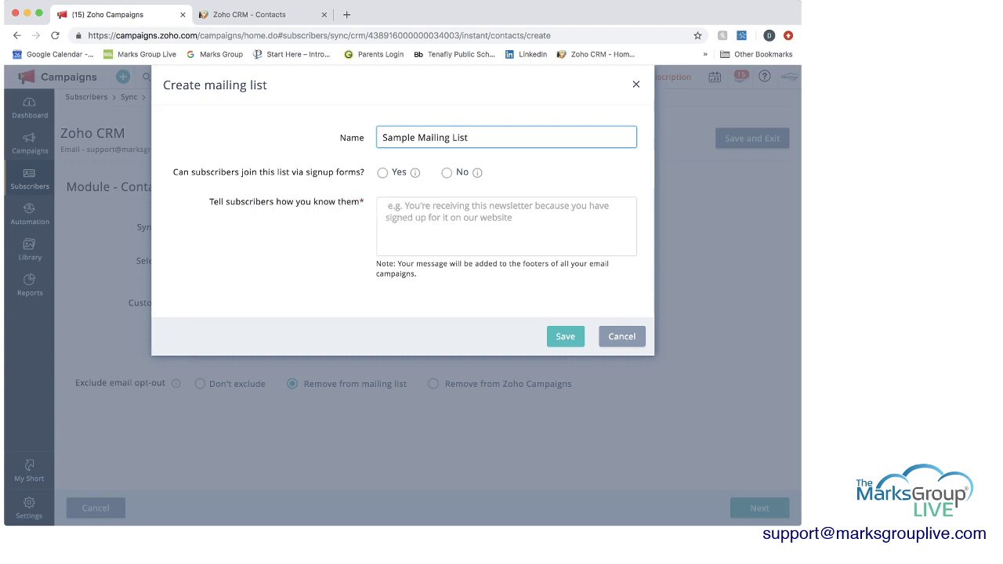
Disallow joining via signup forms, enter "You have received samples from us in the past." as the subscriber explanation, and save the mailing list.
mouse_move(416, 172)
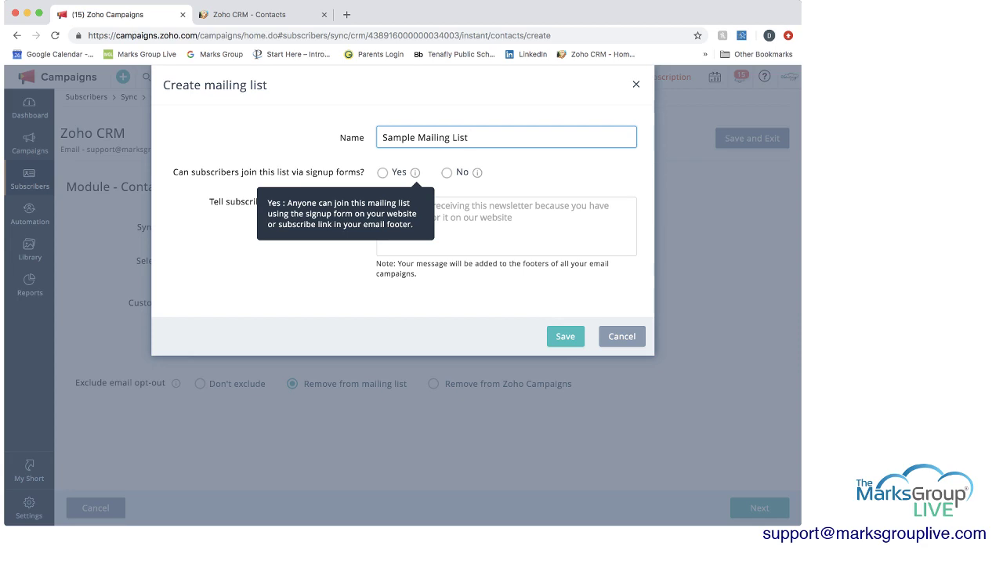
mouse_move(477, 172)
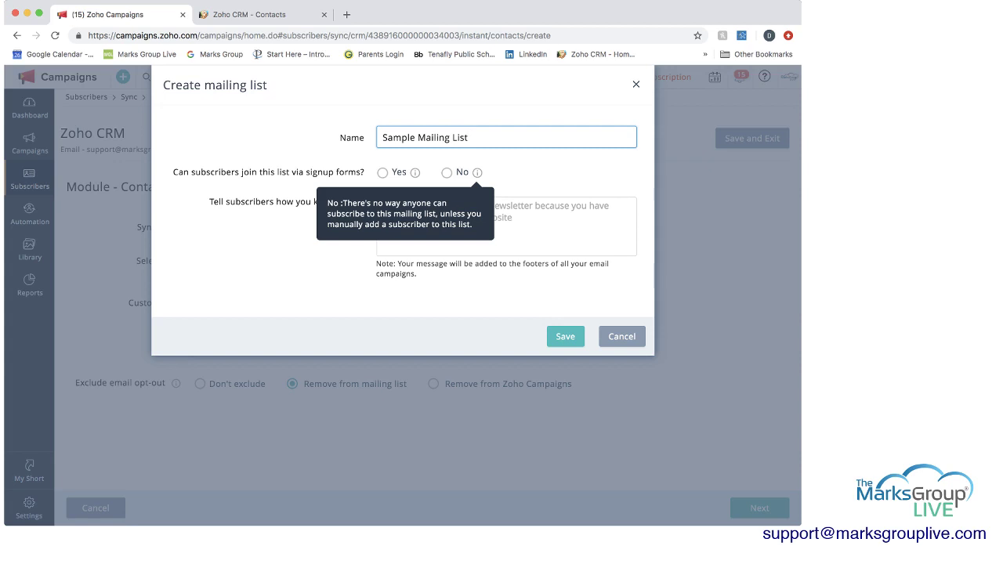
left_click(447, 172)
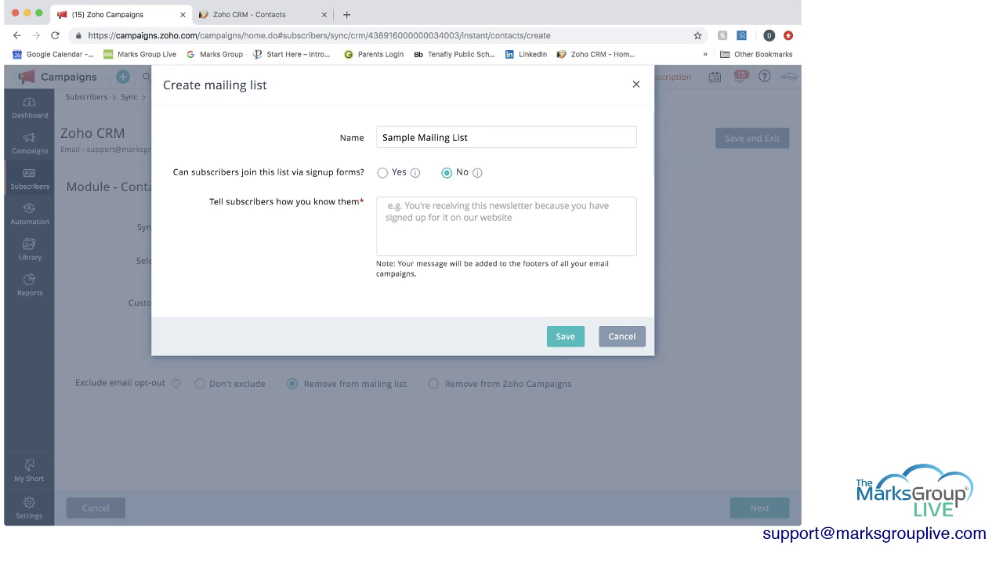
left_click(386, 207)
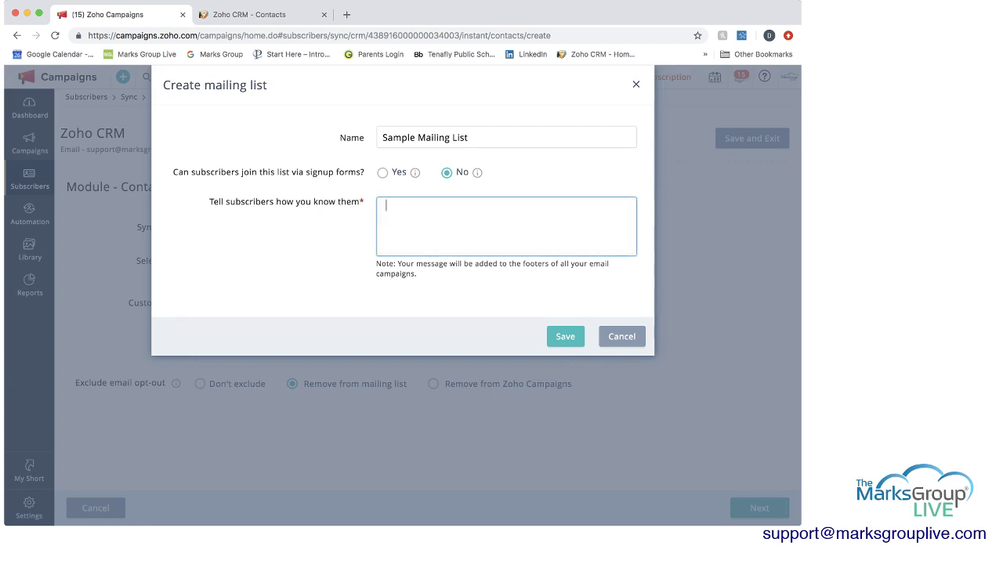
type("You have received samples ")
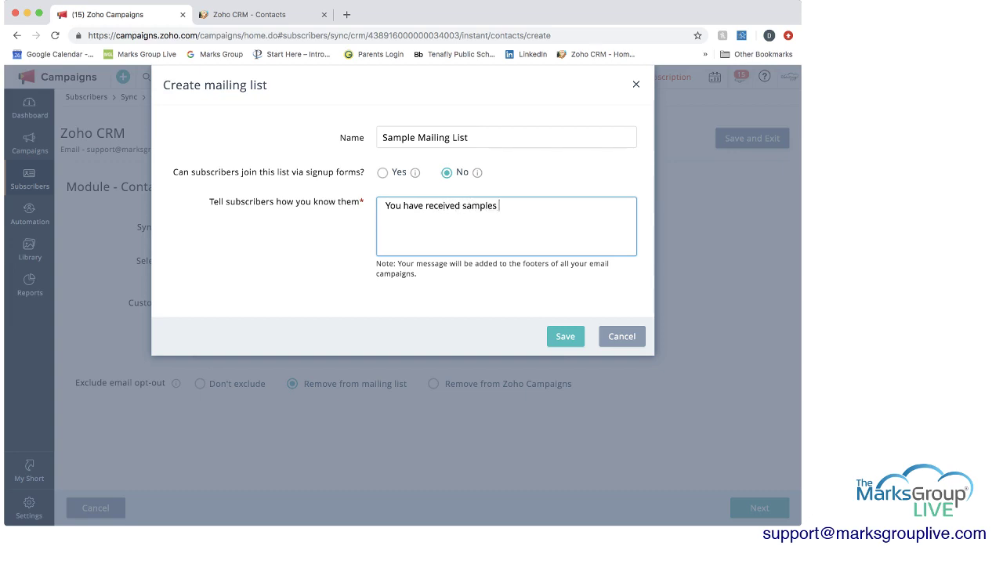
type("from us in the past.")
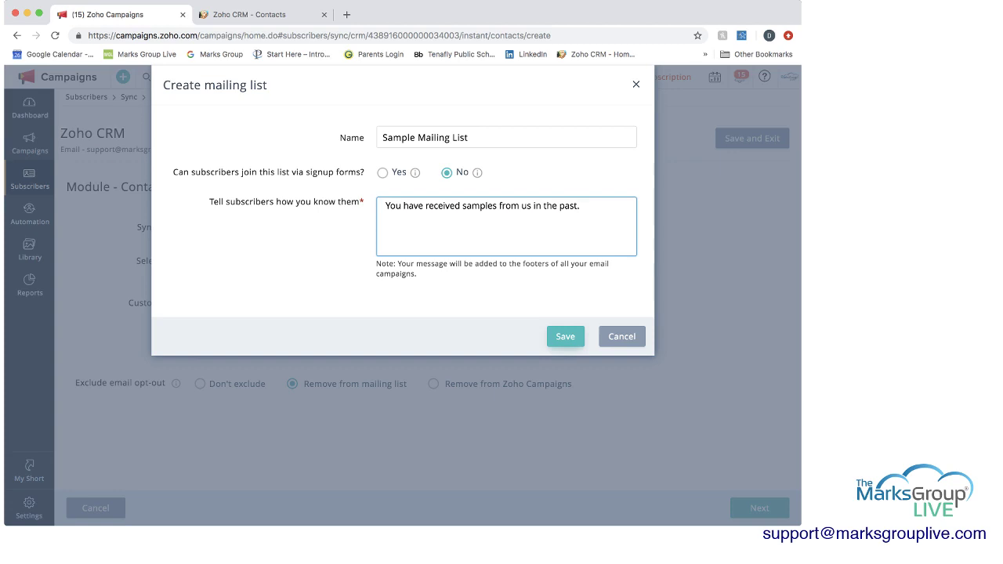
left_click(565, 336)
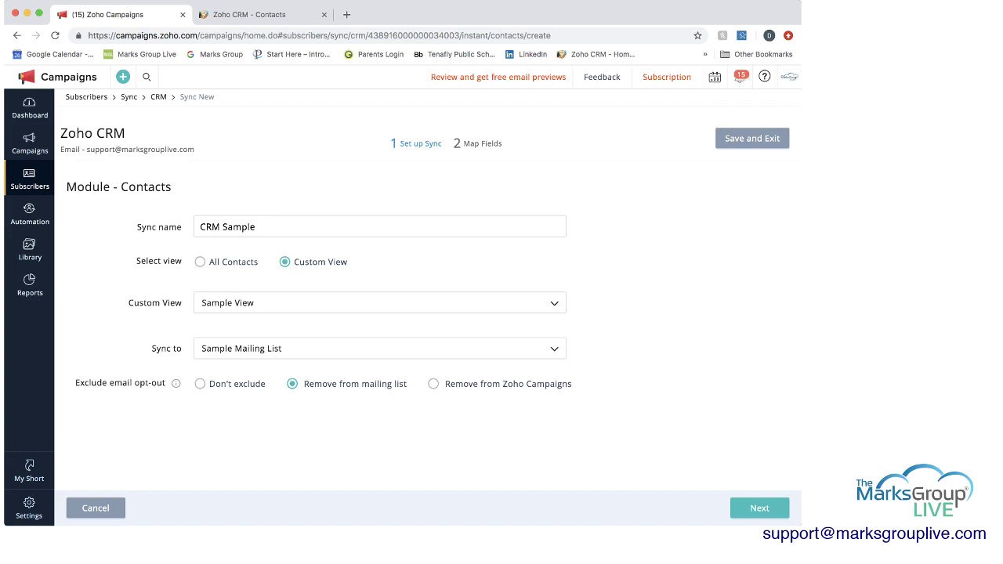
Continue to the field mapping and start an additional mapping with Mailing Street as the CRM field.
mouse_move(175, 383)
left_click(760, 508)
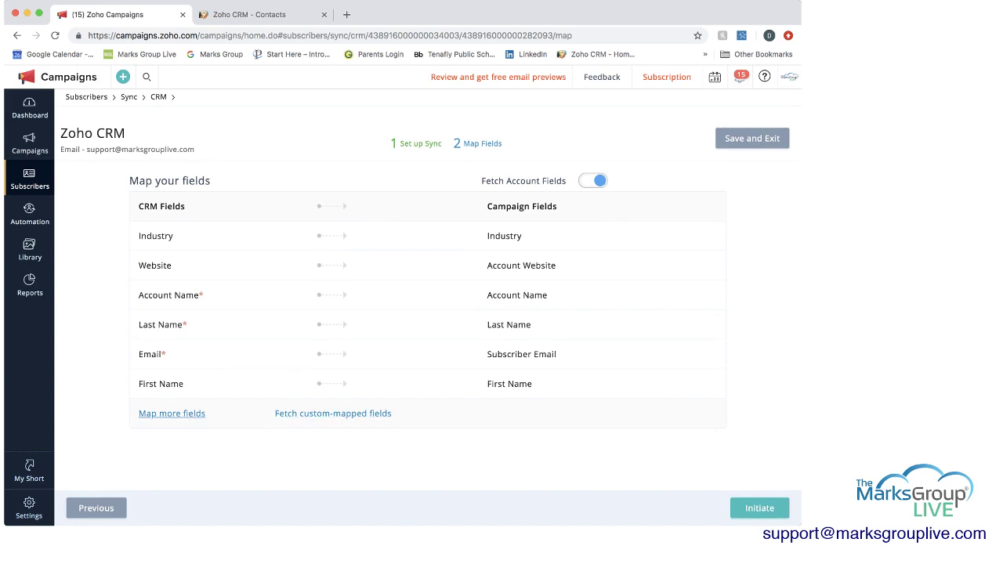
left_click(172, 413)
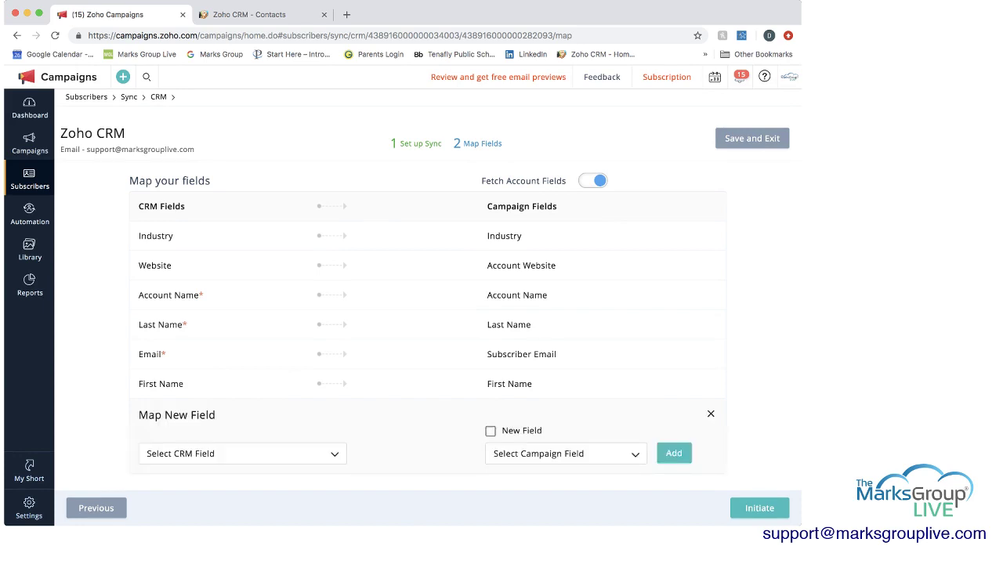
left_click(242, 454)
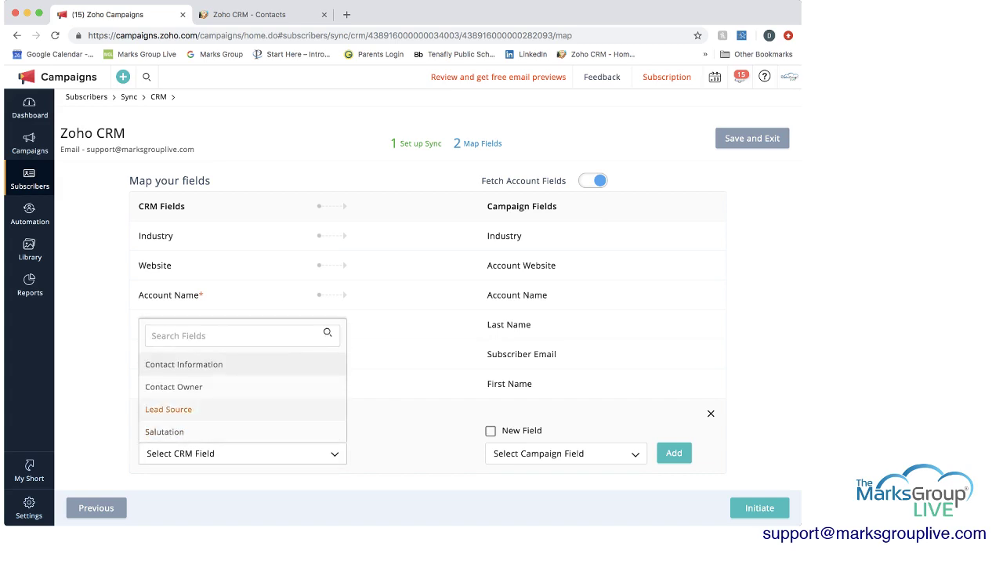
scroll(235, 403, "down", 5)
scroll(235, 392, "down", 3)
scroll(235, 403, "down", 3)
scroll(235, 407, "down", 3)
scroll(243, 400, "down", 2)
scroll(235, 423, "down", 5)
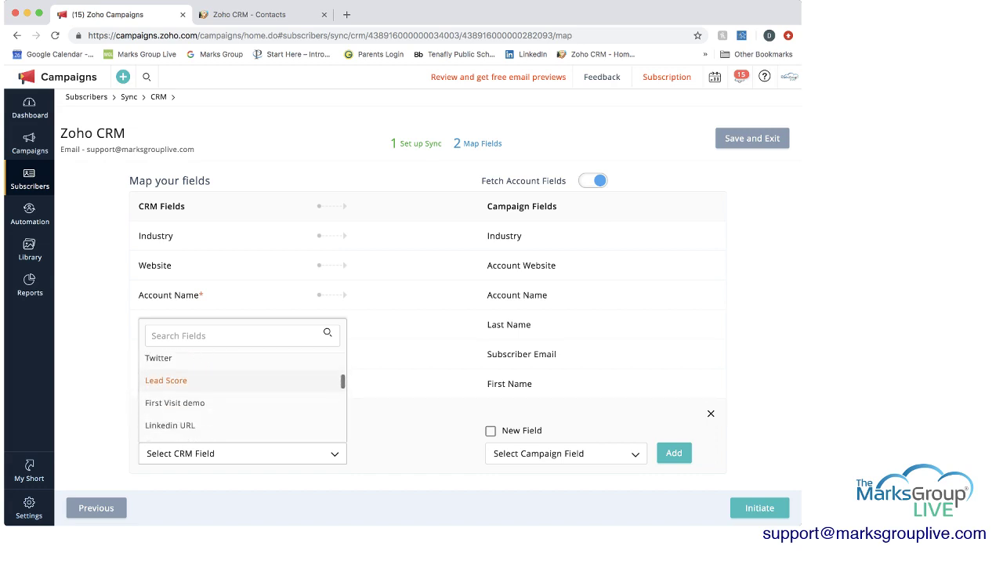
scroll(180, 416, "down", 3)
scroll(157, 404, "down", 4)
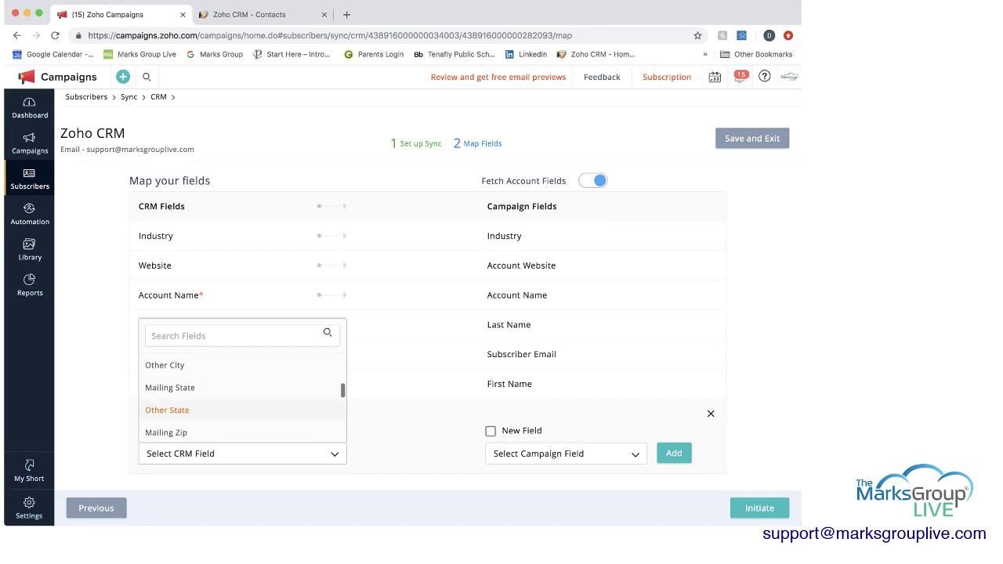
scroll(165, 410, "up", 2)
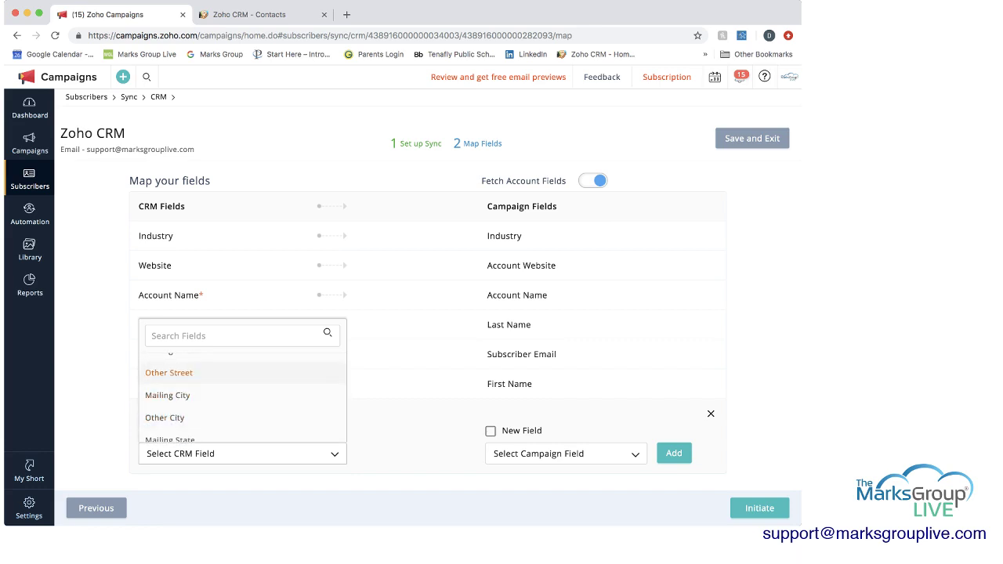
left_click(168, 372)
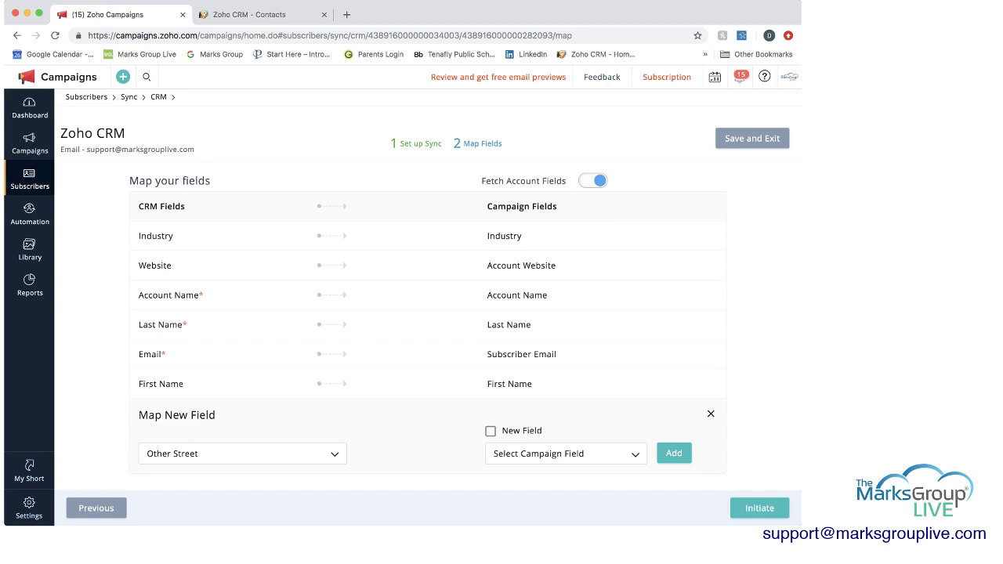
left_click(235, 454)
scroll(169, 407, "up", 1)
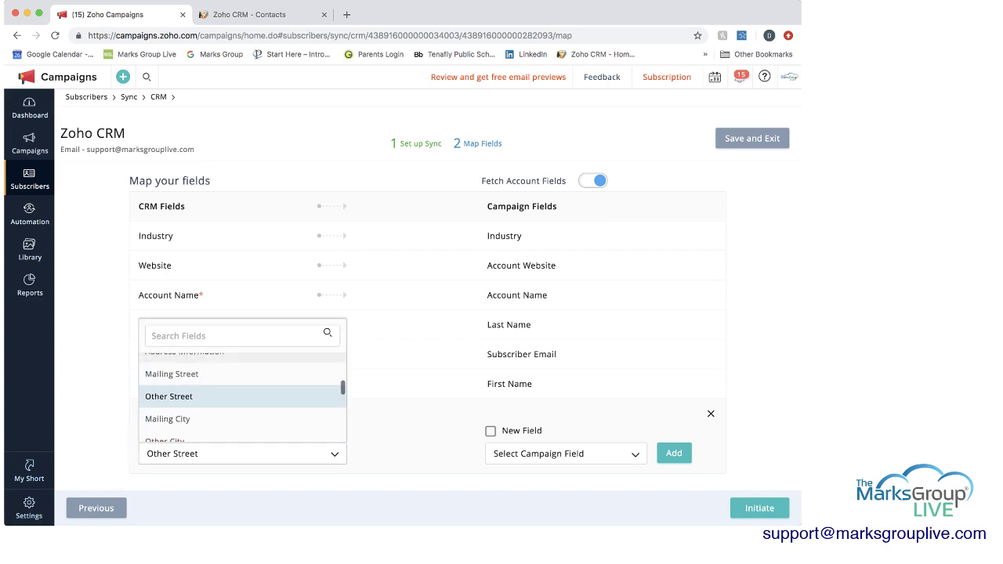
left_click(172, 374)
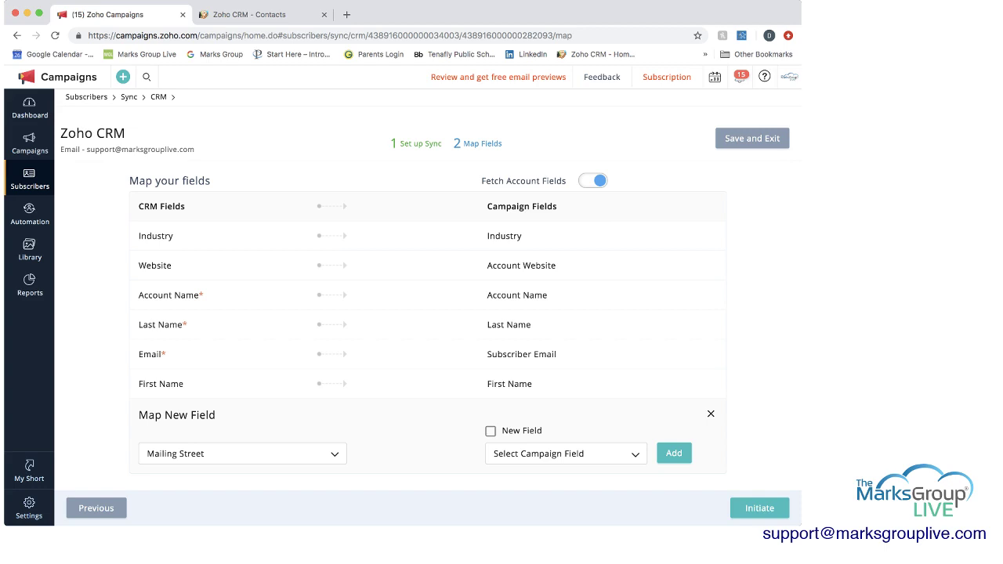
Map Mailing Street to the campaign field Address and add the mapping.
left_click(566, 454)
scroll(549, 396, "down", 4)
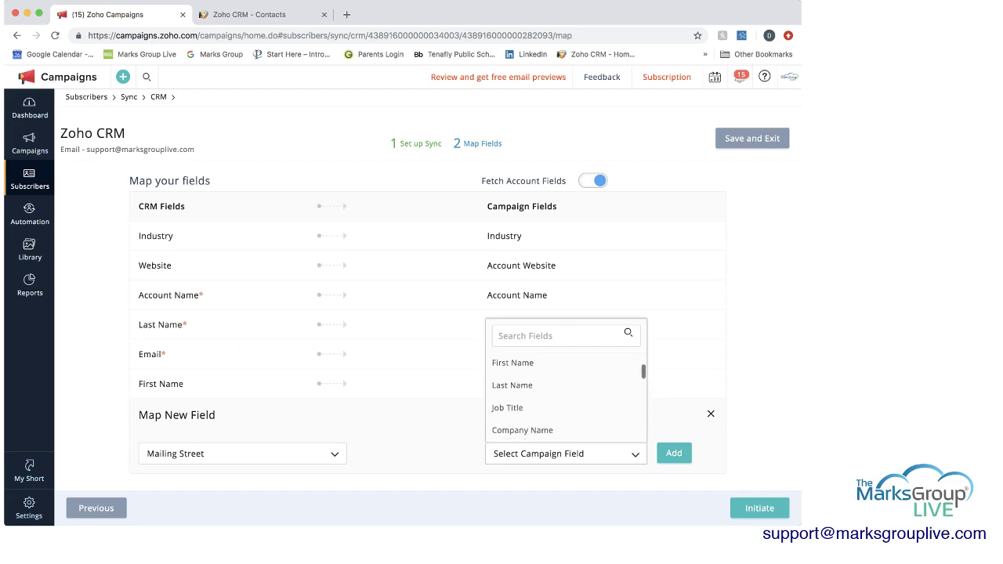
scroll(548, 396, "down", 5)
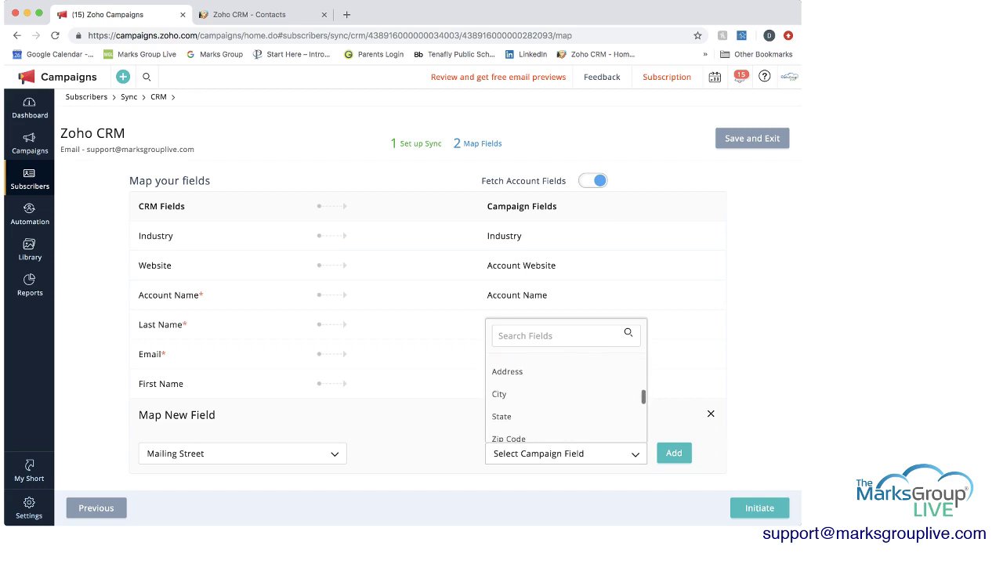
scroll(549, 401, "up", 2)
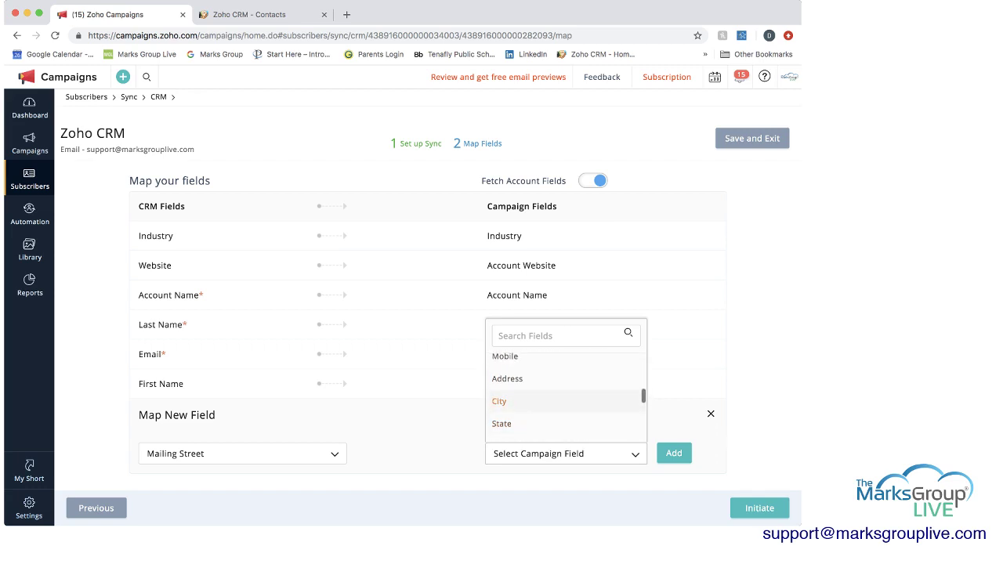
left_click(513, 378)
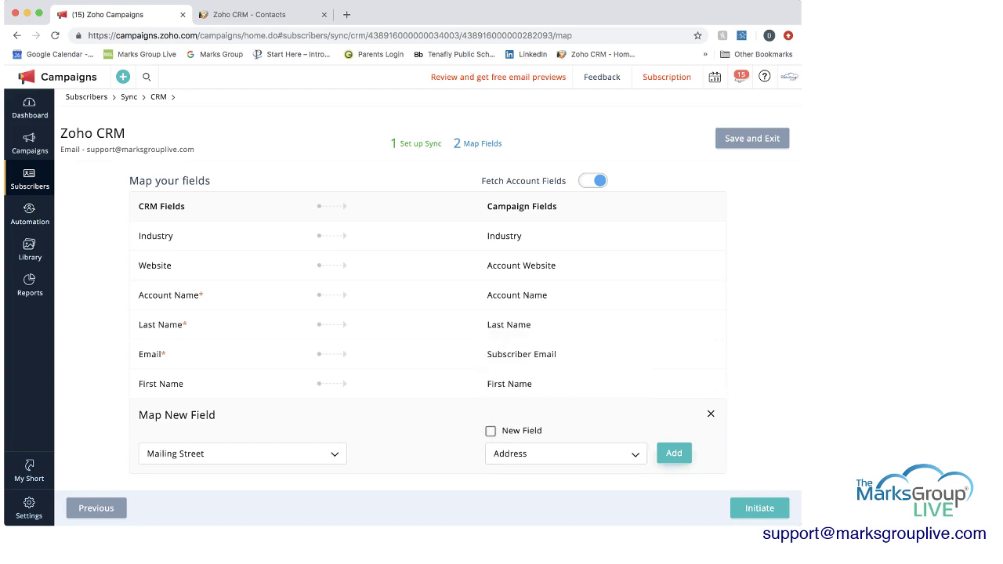
left_click(675, 453)
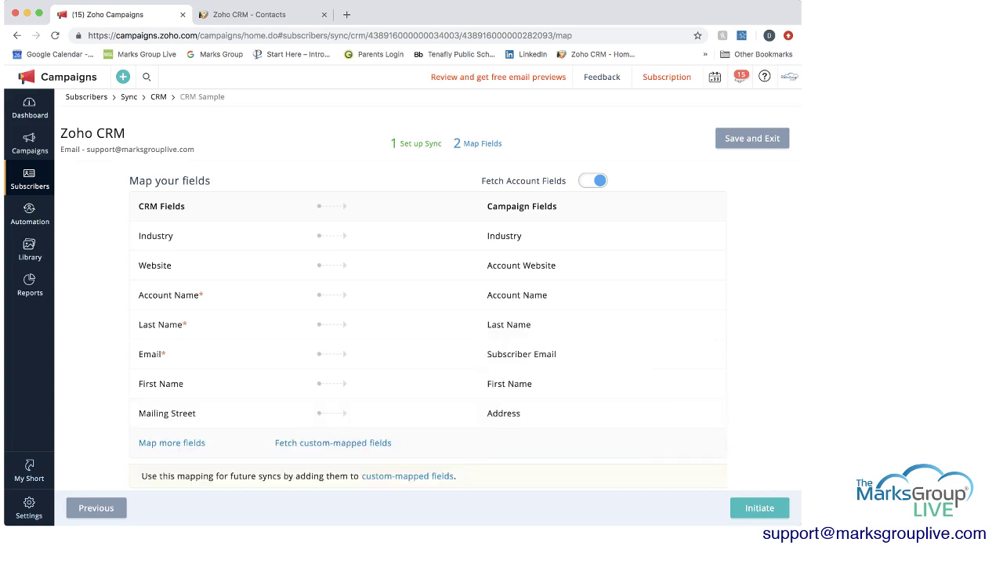
Start another field mapping for the CRM field Lead Source and try to add it to a new campaign field named Lead Source.
left_click(172, 443)
scroll(427, 313, "down", 2)
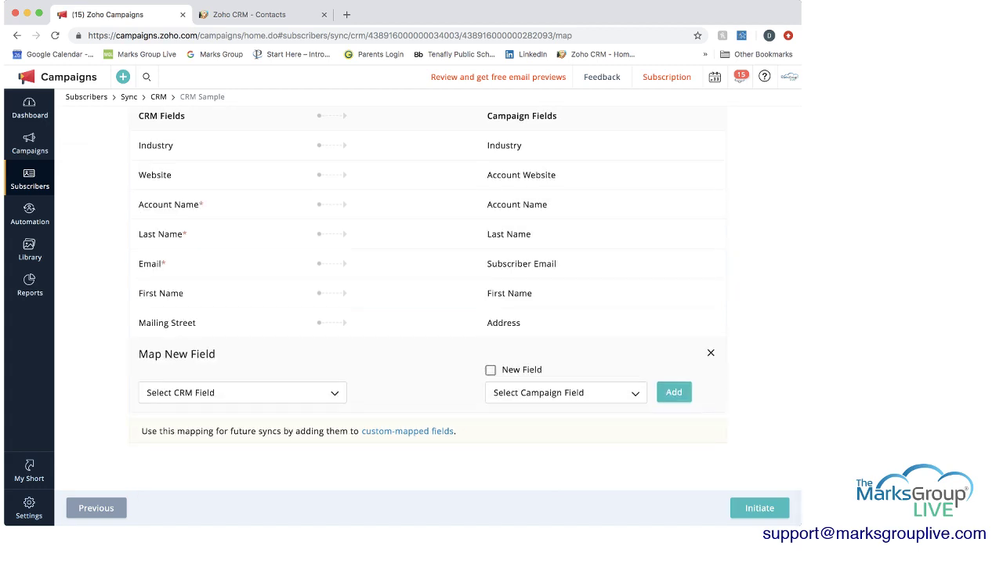
left_click(242, 393)
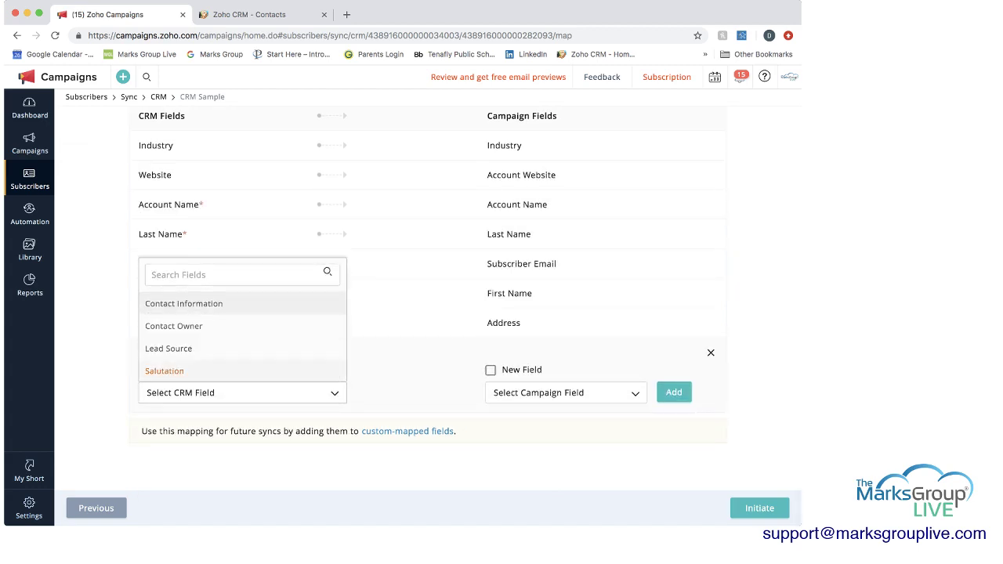
left_click(169, 349)
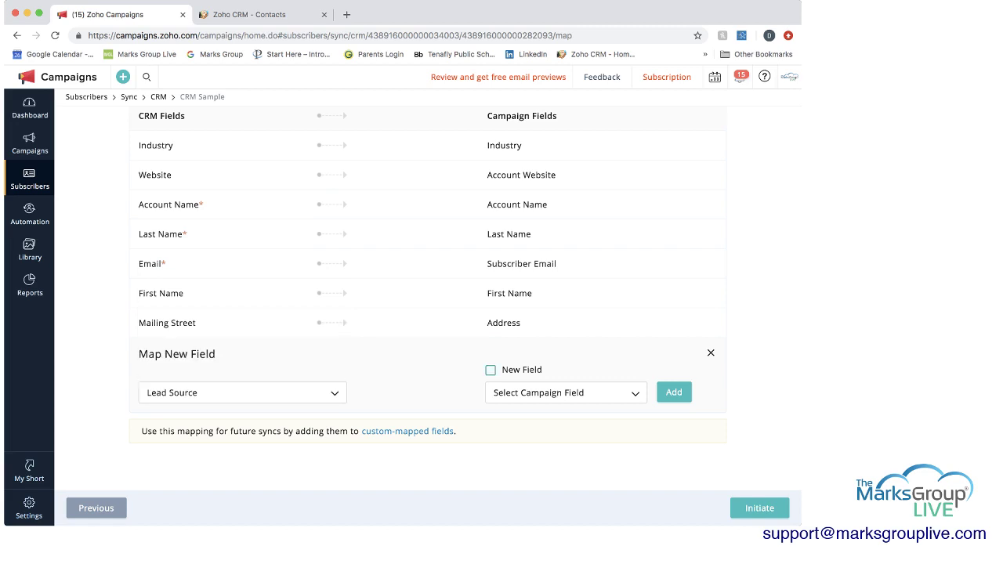
left_click(491, 370)
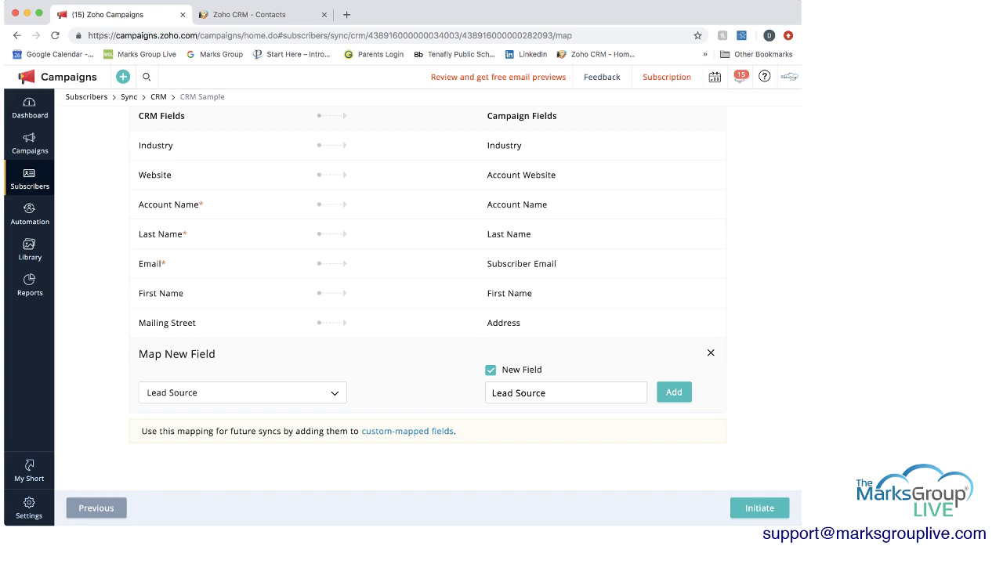
left_click(674, 393)
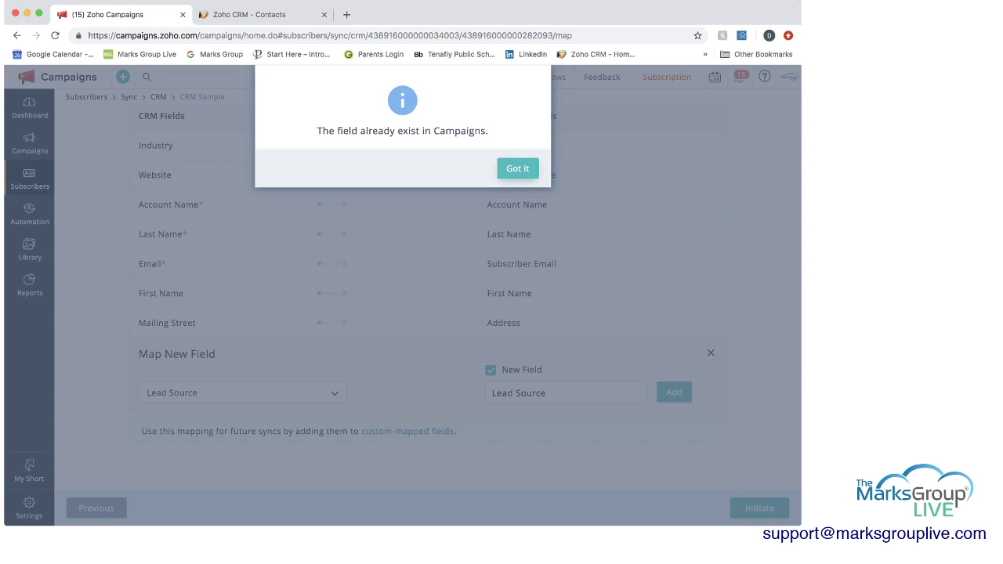
Rename the new campaign field as Source and add the Lead Source mapping.
key("Return")
left_click(546, 393)
key("alt+shift+Left")
key("alt+shift+Left")
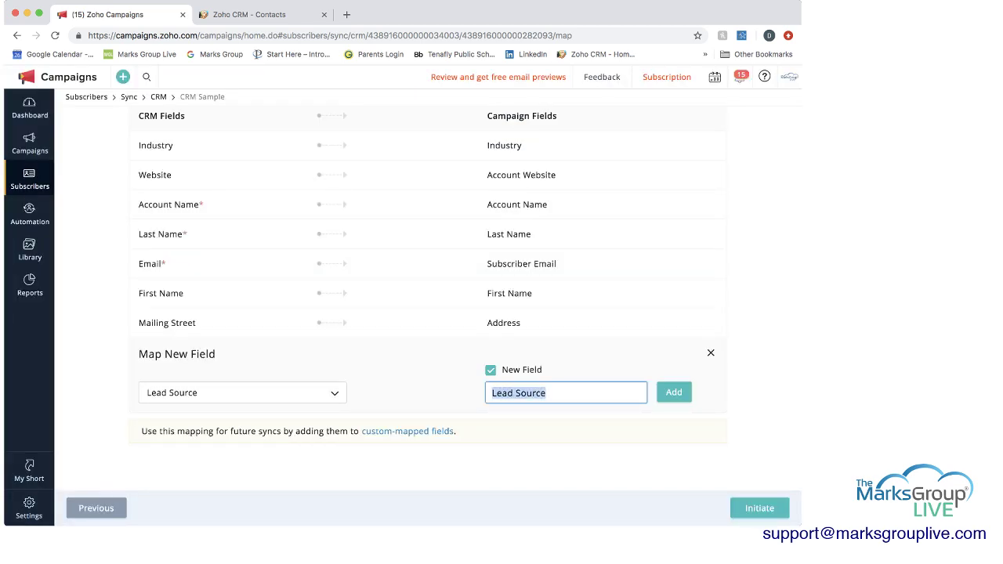
type("Source")
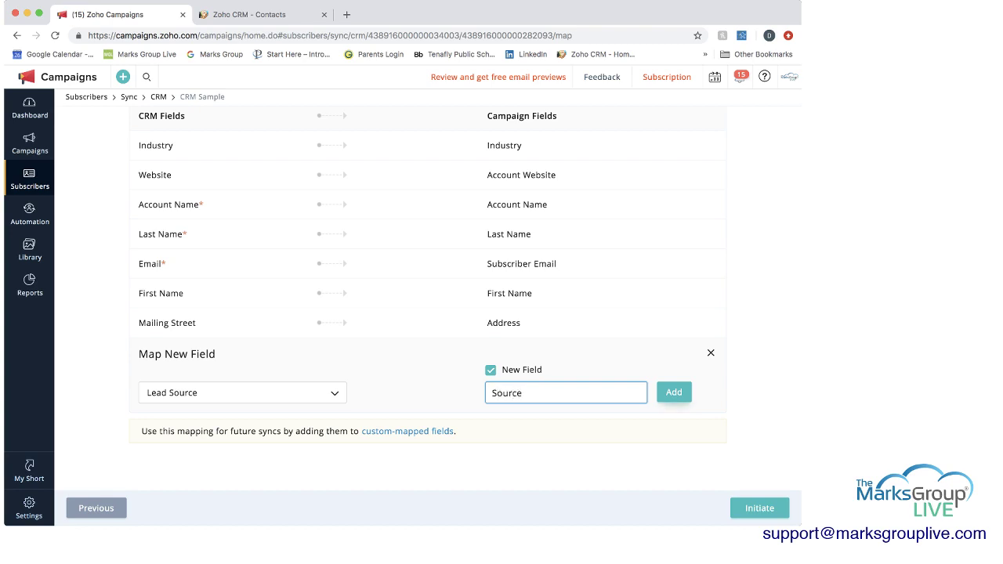
key("Tab")
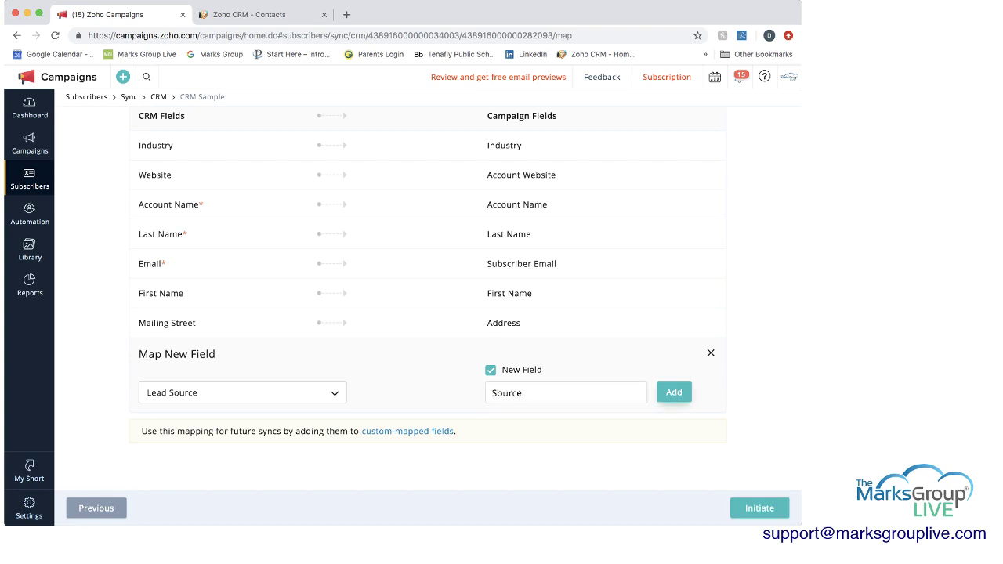
key("Return")
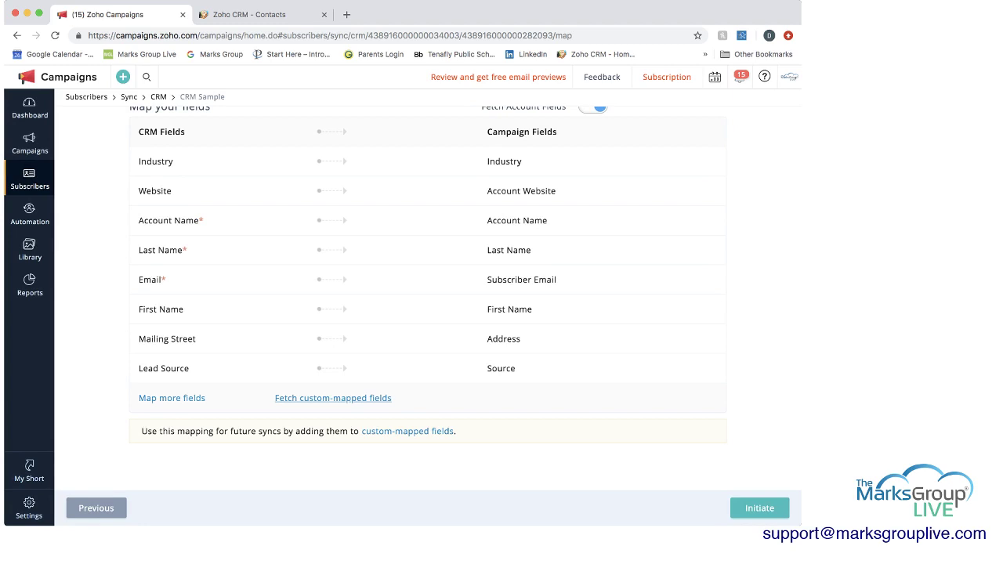
Initiate the CRM Sample sync with the mapped fields and show the editing options in its sync details.
scroll(427, 274, "up", 2)
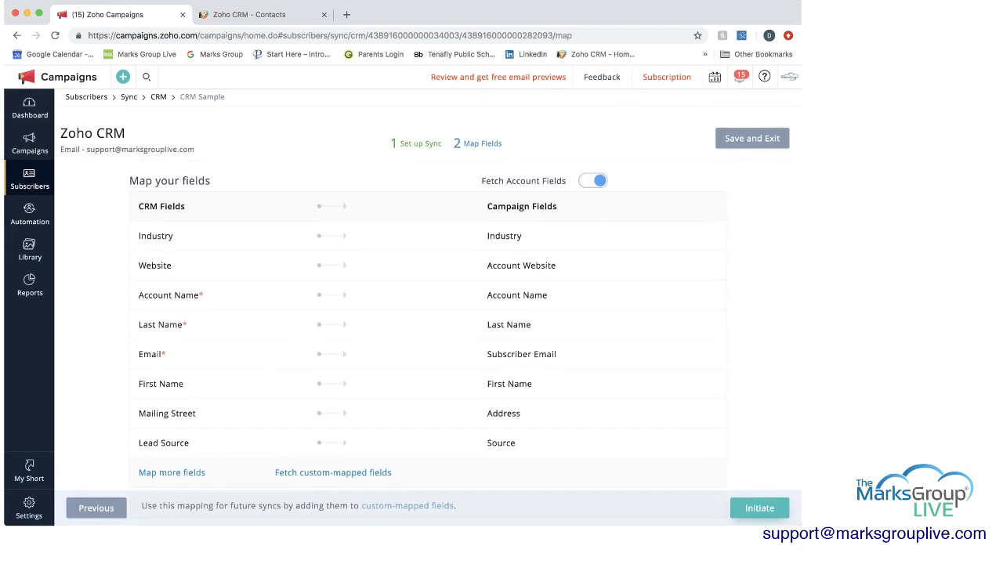
left_click(759, 508)
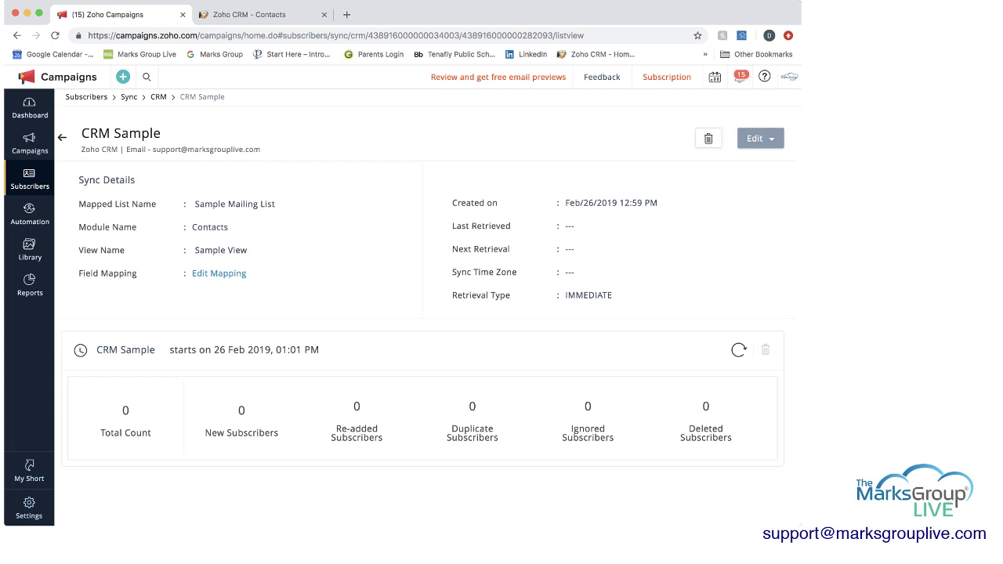
scroll(429, 298, "down", 1)
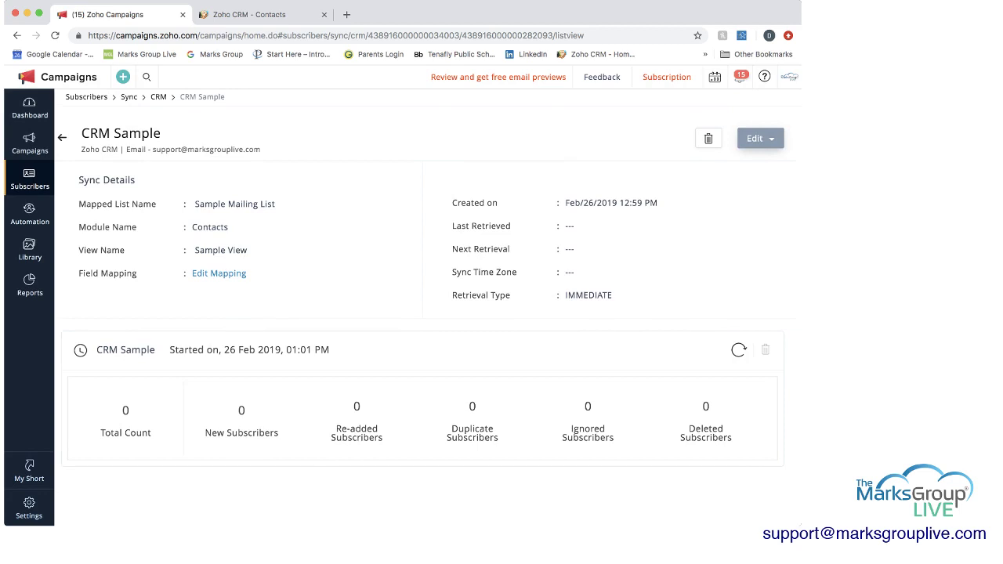
left_click(757, 138)
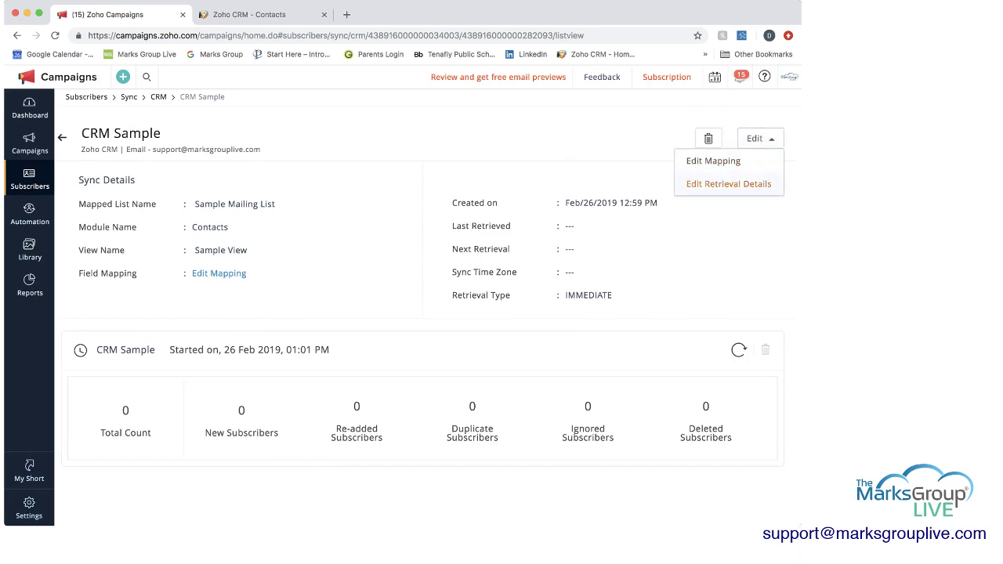
Return to the list of Zoho CRM syncs, look through it, and deactivate the CRM Sample sync.
left_click(62, 138)
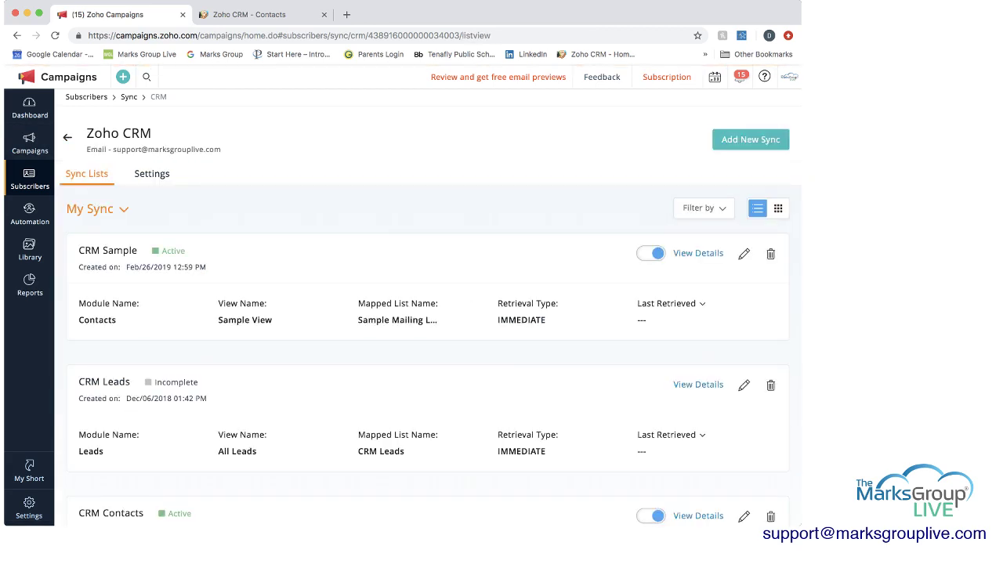
scroll(429, 314, "down", 3)
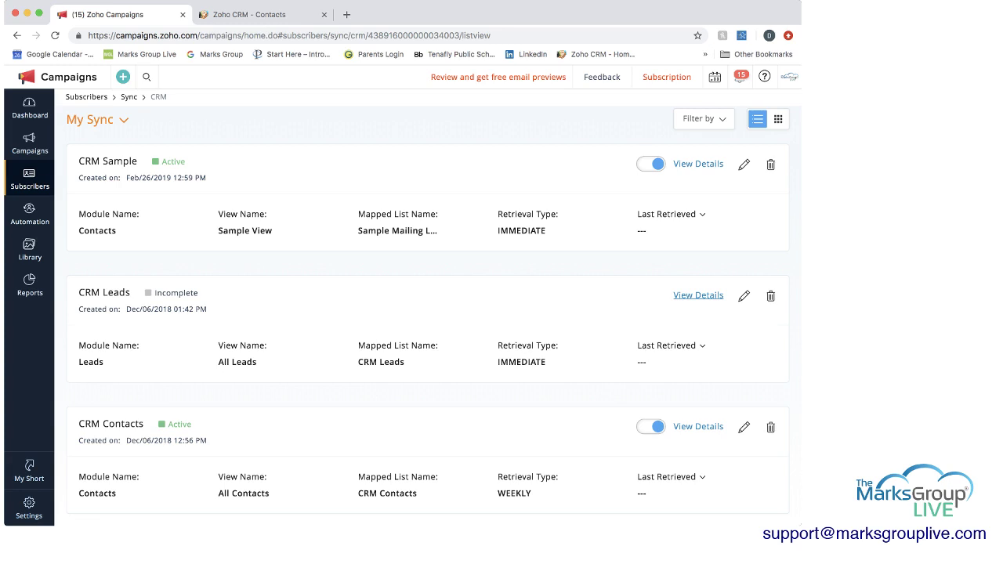
scroll(699, 296, "up", 3)
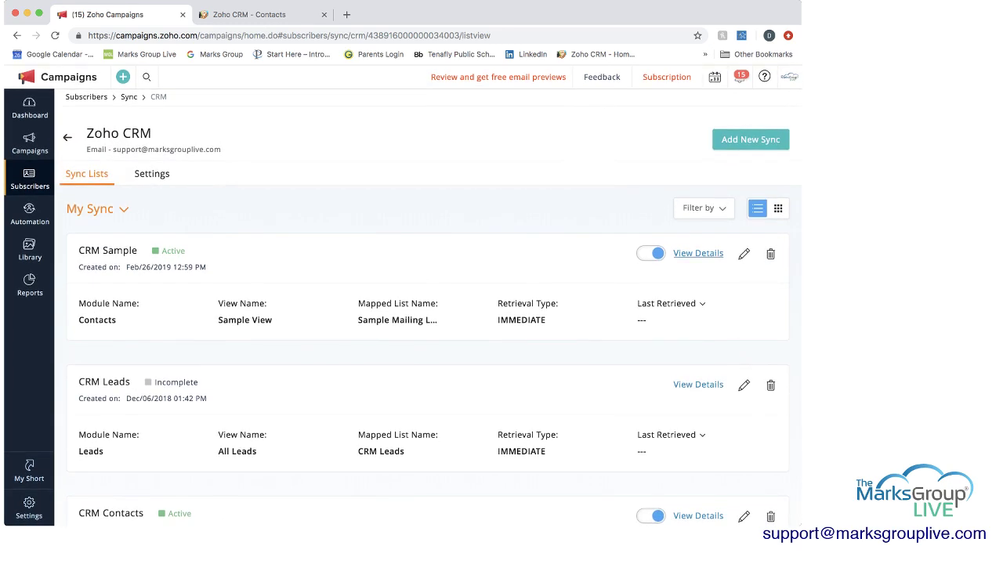
left_click(651, 253)
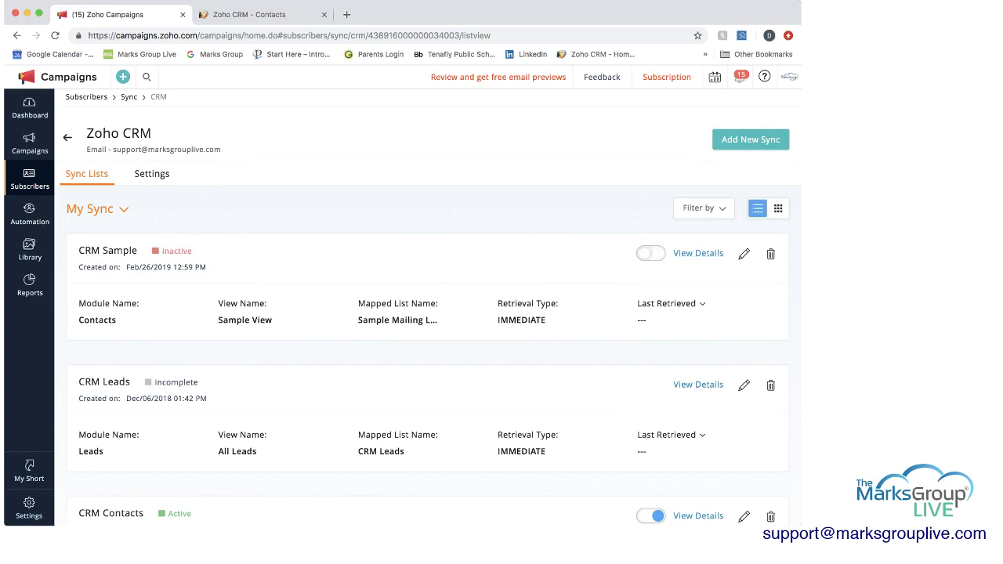